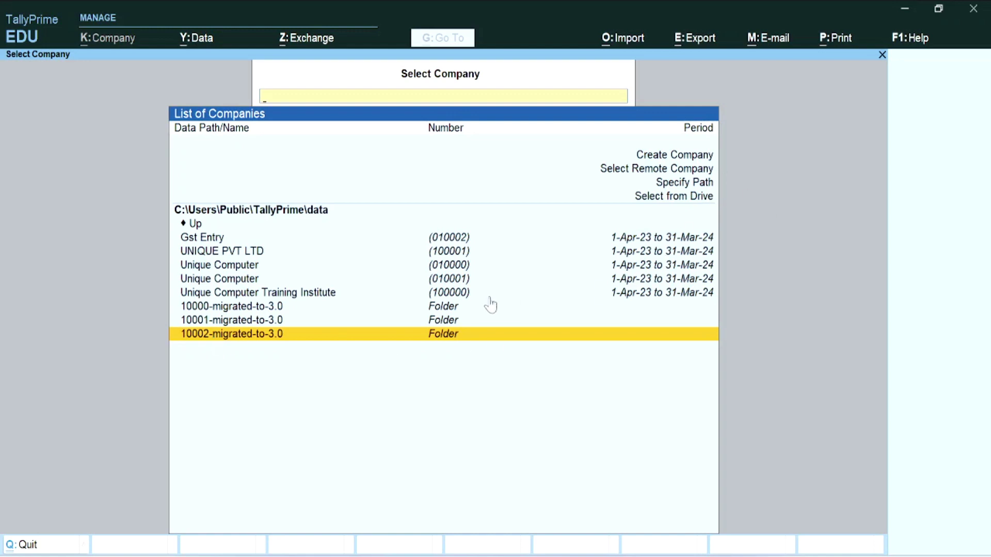
- Back out of the company selection screen, declining to quit TallyPrime
key("Escape")
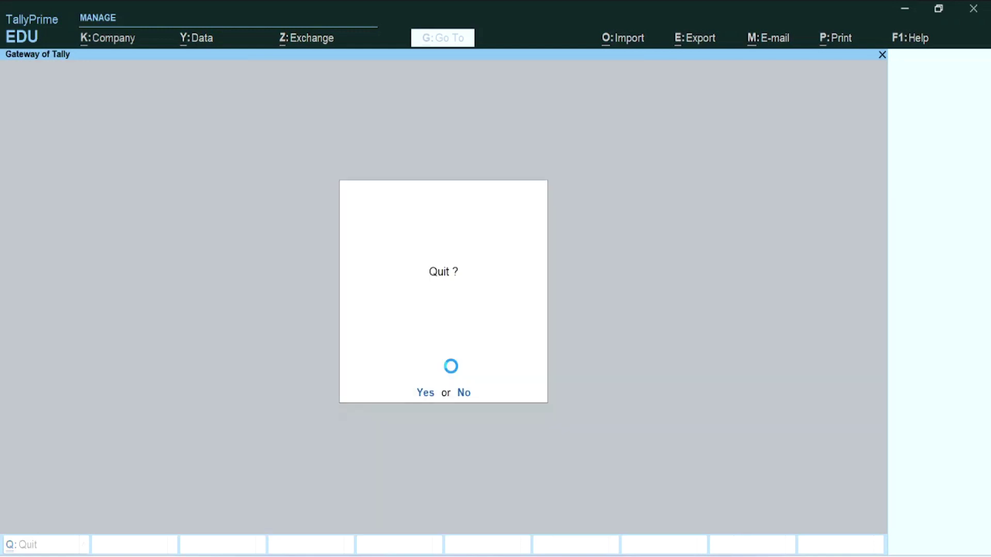
key("Escape")
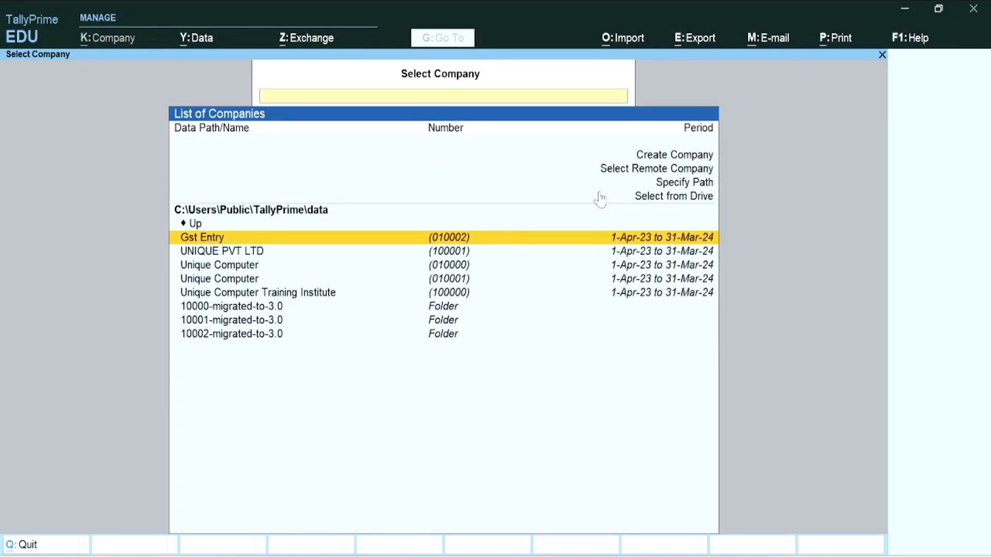
key("Up")
key("Up")
key("Up")
key("Up")
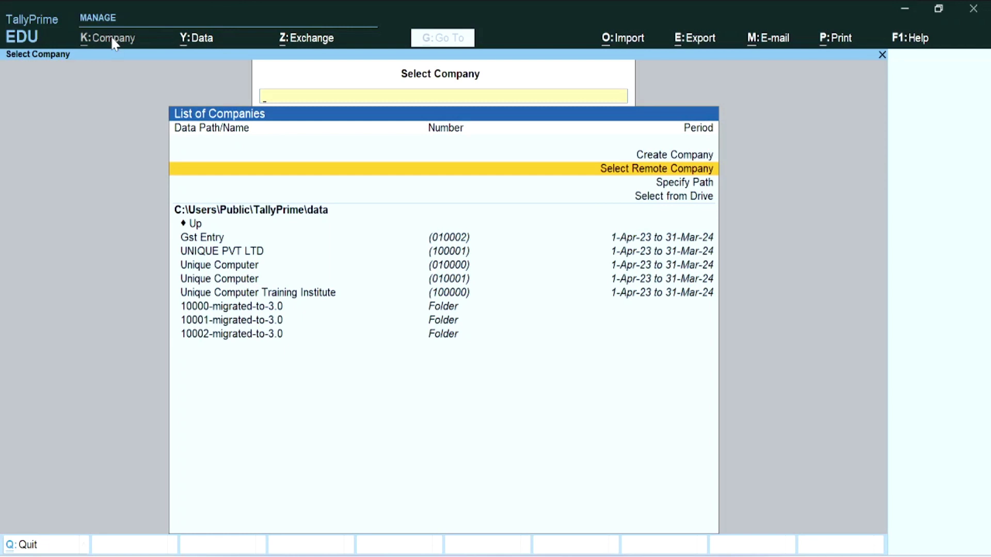
key("Escape")
key("Escape")
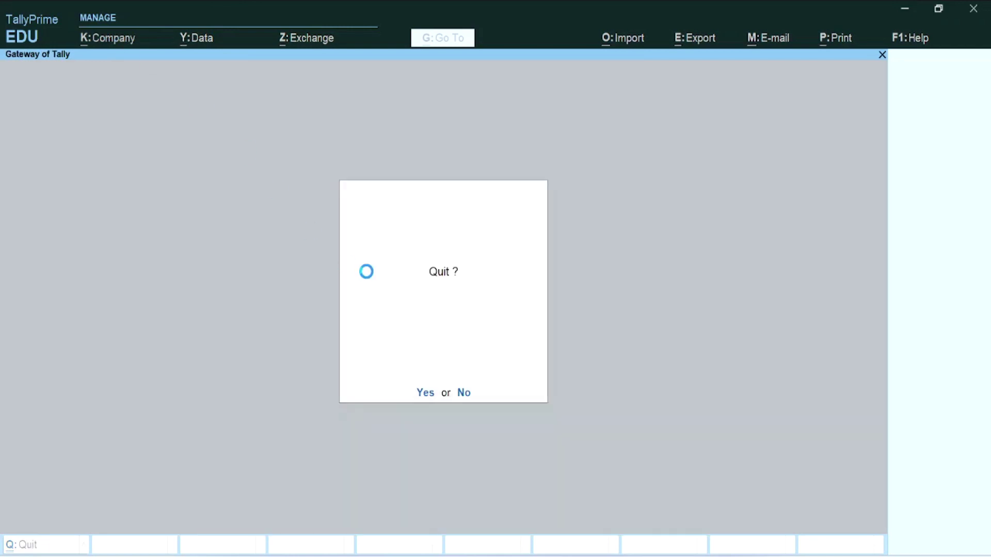
left_click(461, 393)
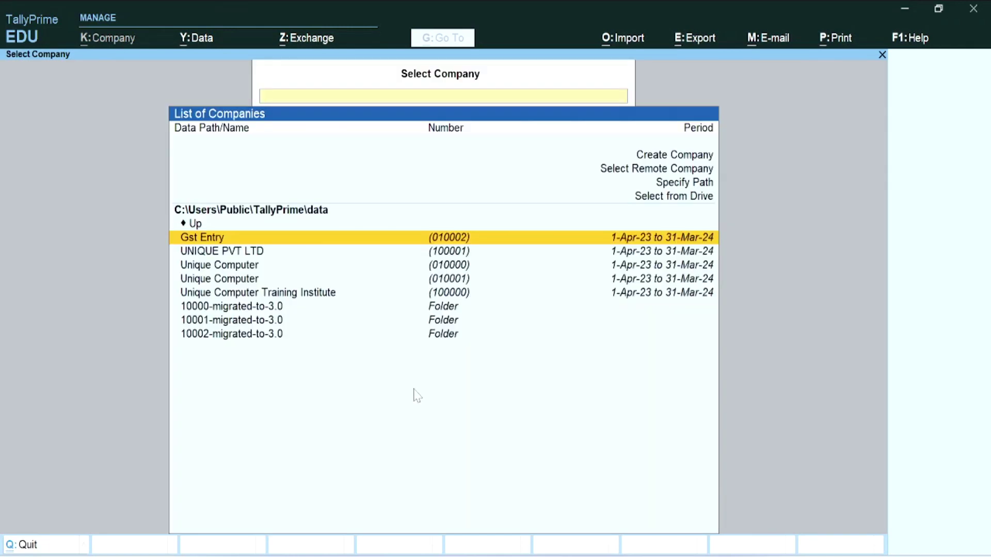
- Move through the company list options and settle on Create Company
key("Up")
key("Up")
key("Up")
key("Up")
key("Up")
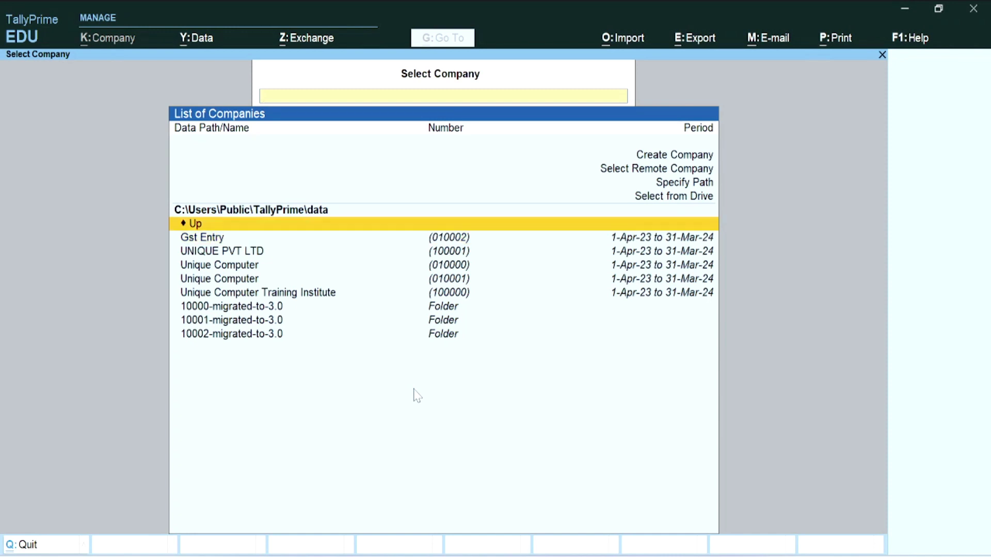
key("Down")
key("Down")
key("Down")
key("Down")
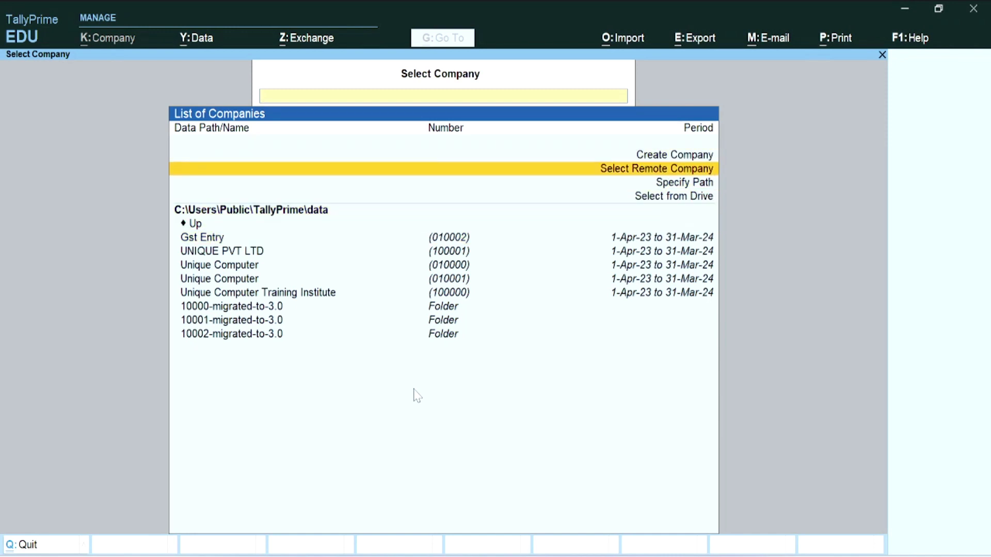
key("Up")
key("Up")
key("Up")
key("Up")
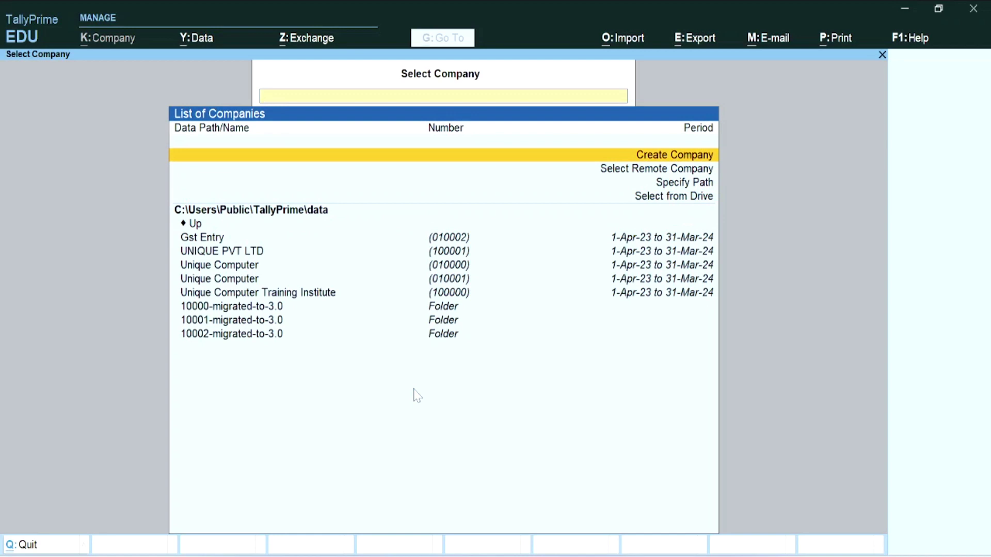
key("Down")
key("Down")
key("Down")
key("Down")
key("Up")
key("Up")
key("Up")
key("Up")
key("Up")
key("Down")
key("Down")
key("Down")
key("Down")
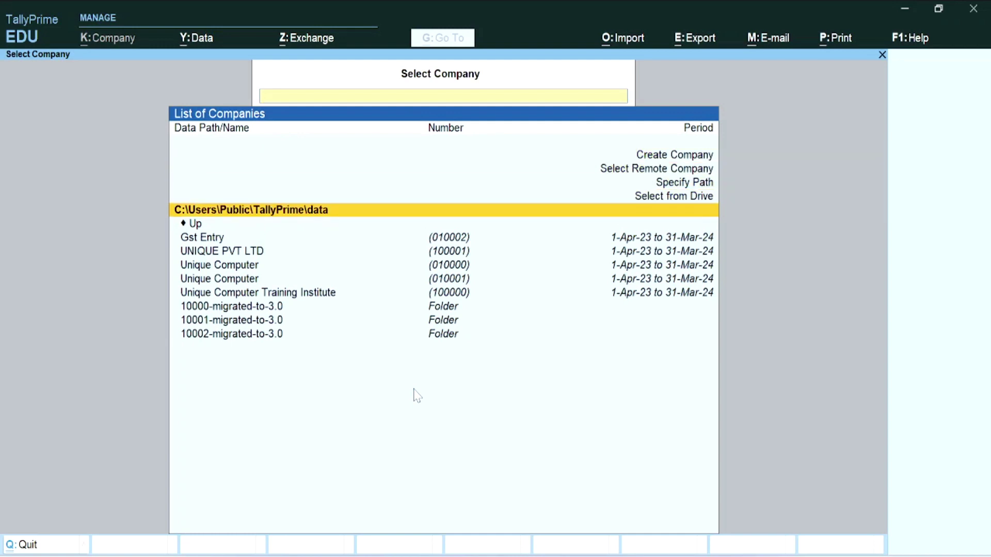
key("Up")
key("Up")
key("Up")
key("Up")
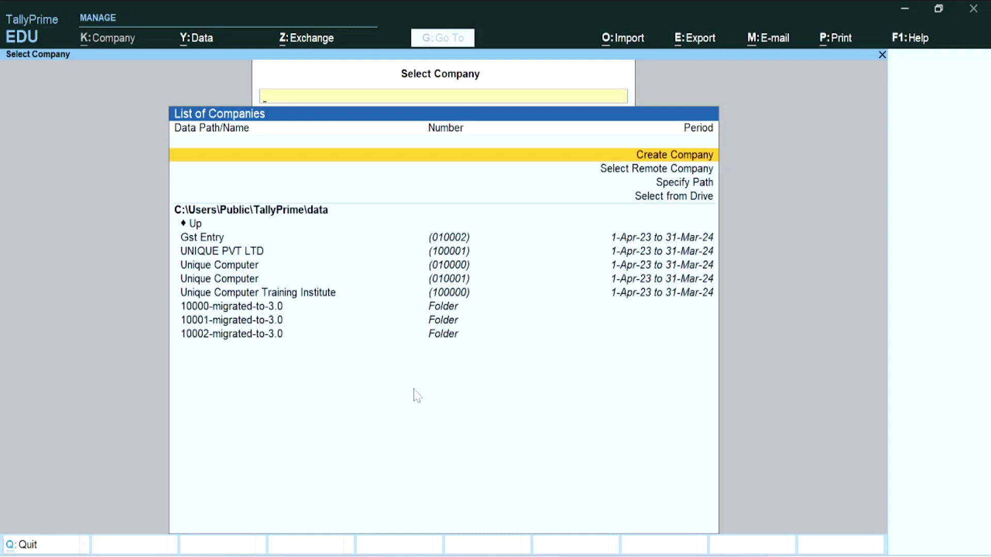
key("Down")
key("Down")
key("Up")
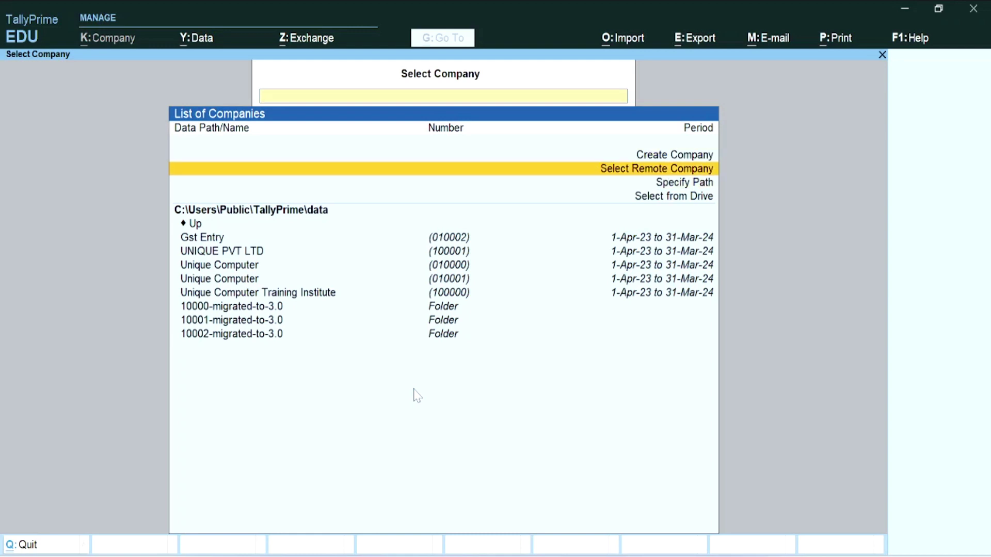
key("Up")
key("Down")
key("Down")
key("Down")
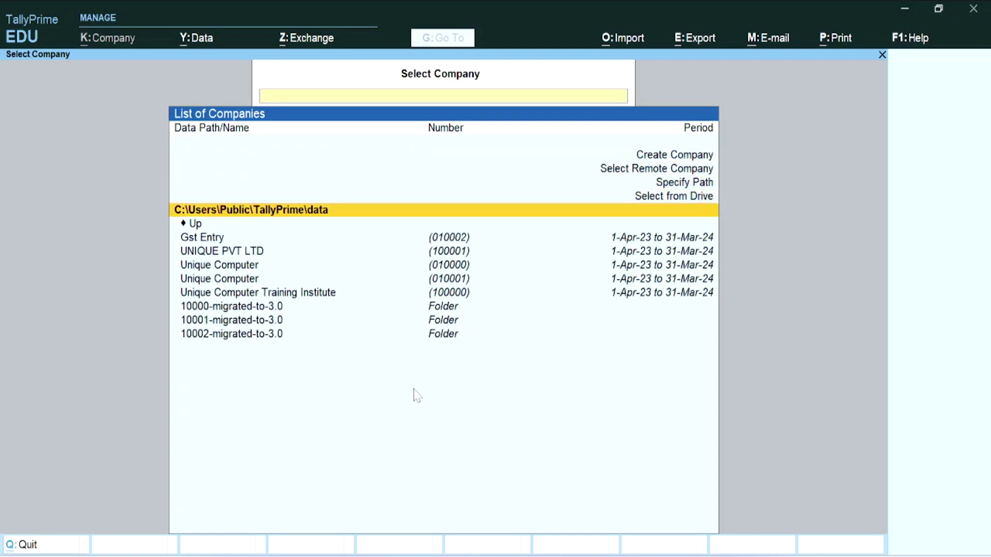
key("Up")
key("Up")
key("Up")
key("Down")
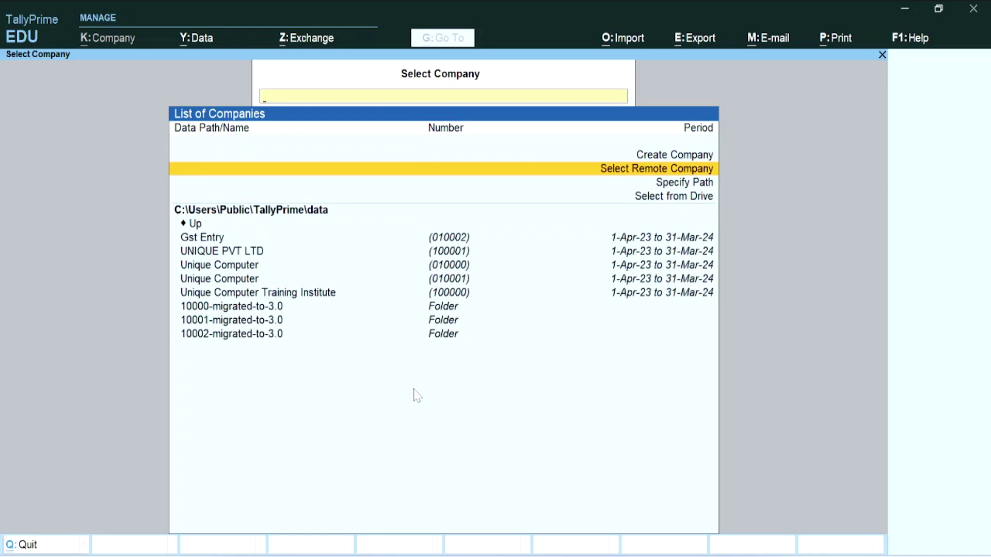
key("Up")
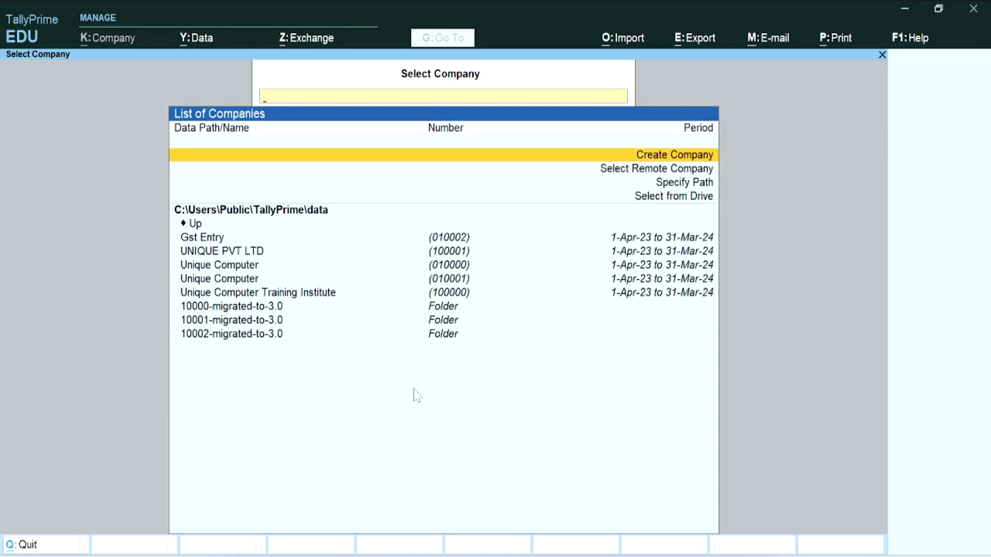
key("Down")
key("Down")
key("Down")
key("Down")
key("Down")
key("Down")
key("Down")
key("Down")
key("Down")
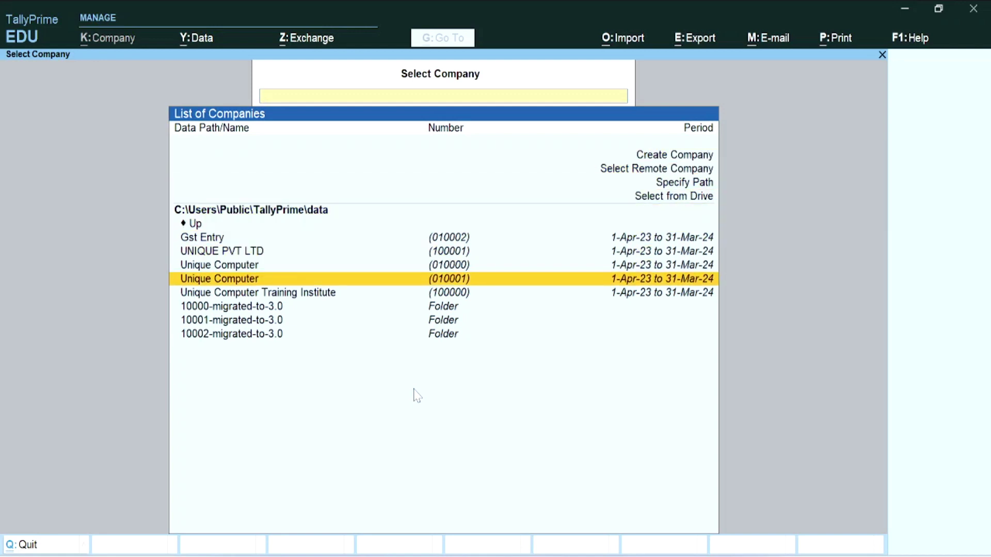
key("Down")
key("Down")
key("Down")
key("Down")
key("Up")
key("Up")
key("Up")
key("Up")
key("Up")
key("Up")
key("Up")
key("Up")
key("Up")
key("Up")
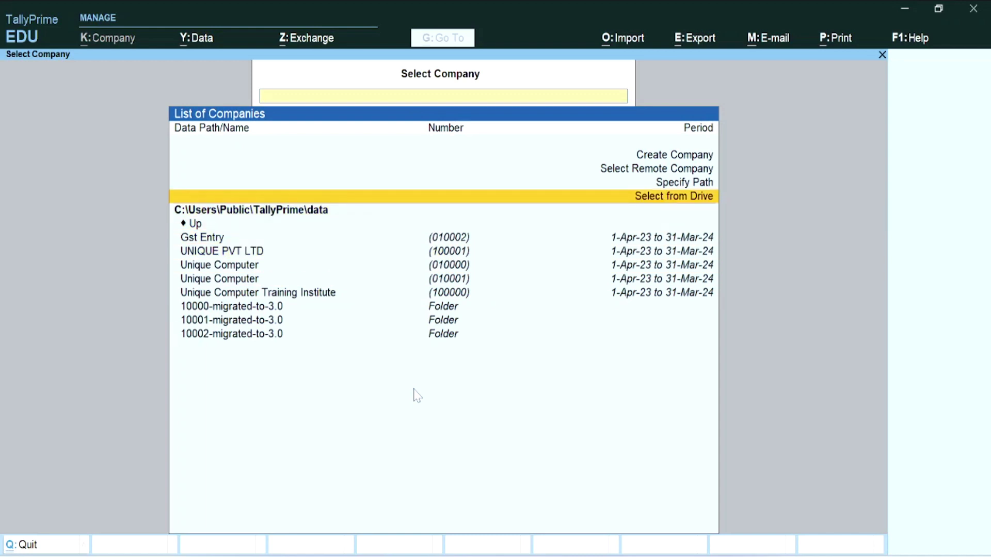
key("Up")
key("Up")
key("Up")
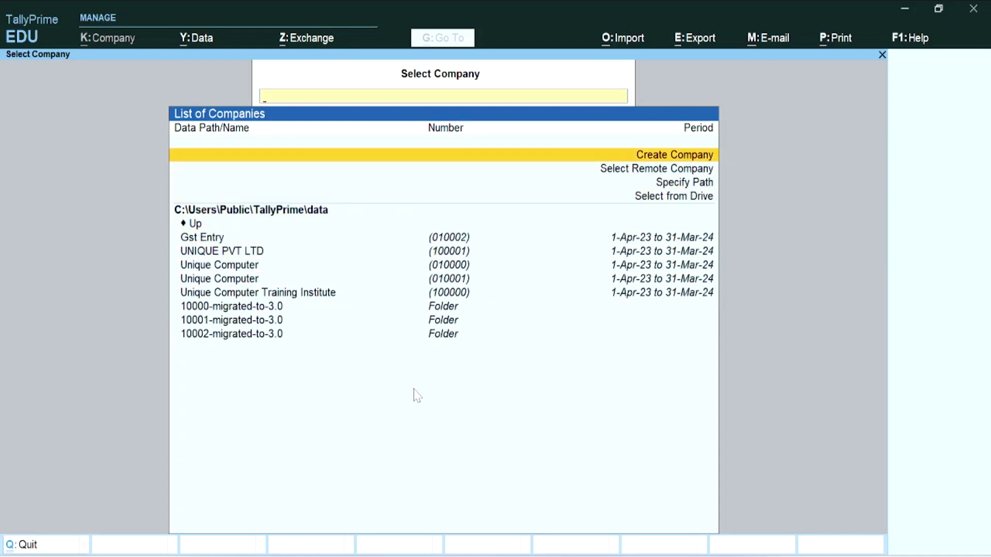
key("Down")
key("Down")
key("Down")
key("Down")
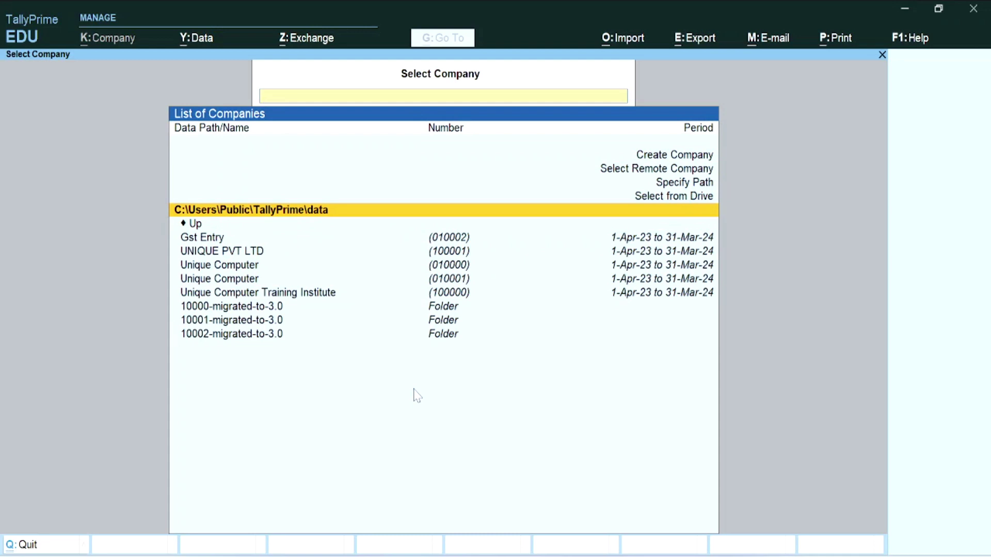
key("Up")
key("Up")
key("Up")
key("Up")
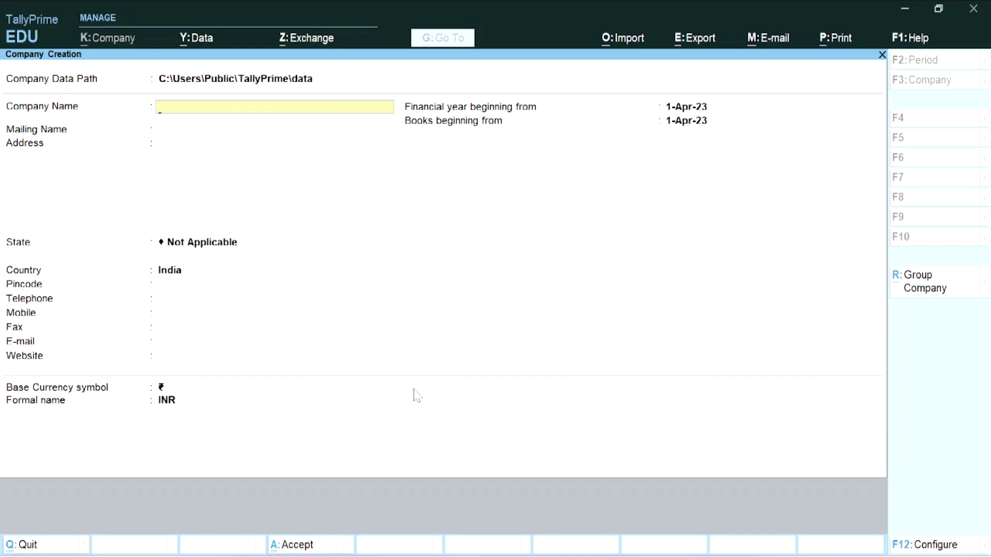
- Enter company name UNIQUE COMPUTER SHOPING BAZAR and its three address lines
type("UNIQUE COMPUTER")
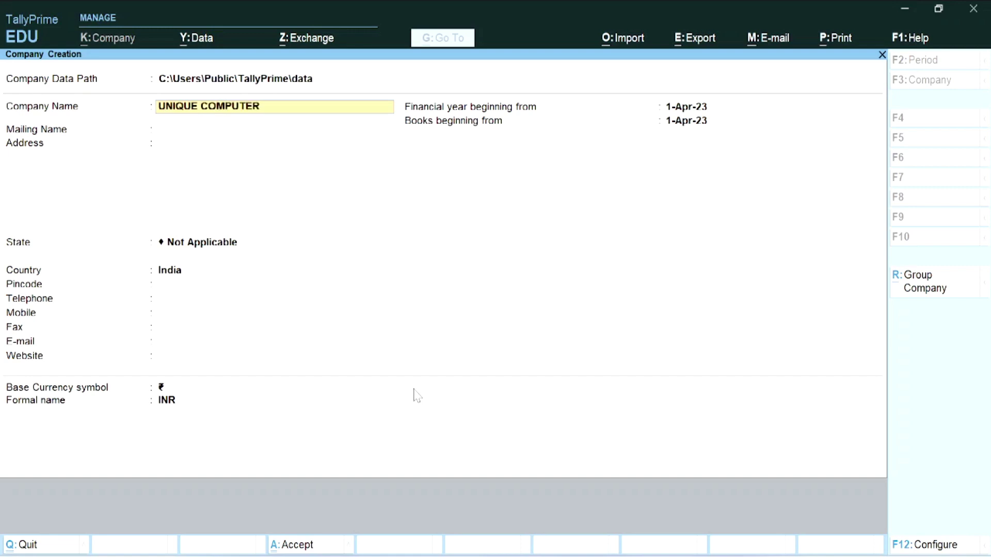
type(" SHOPING BAZAR")
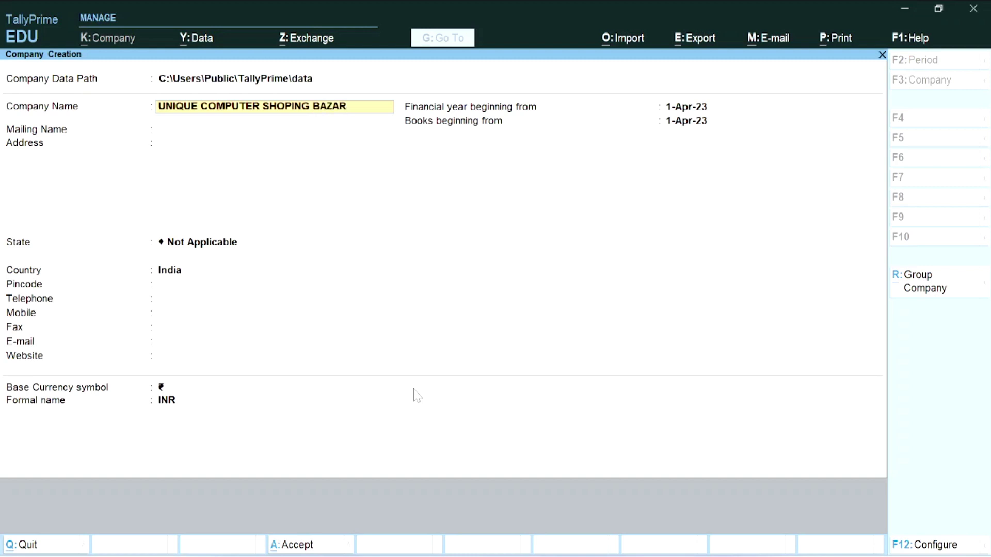
key("Return")
key("Return")
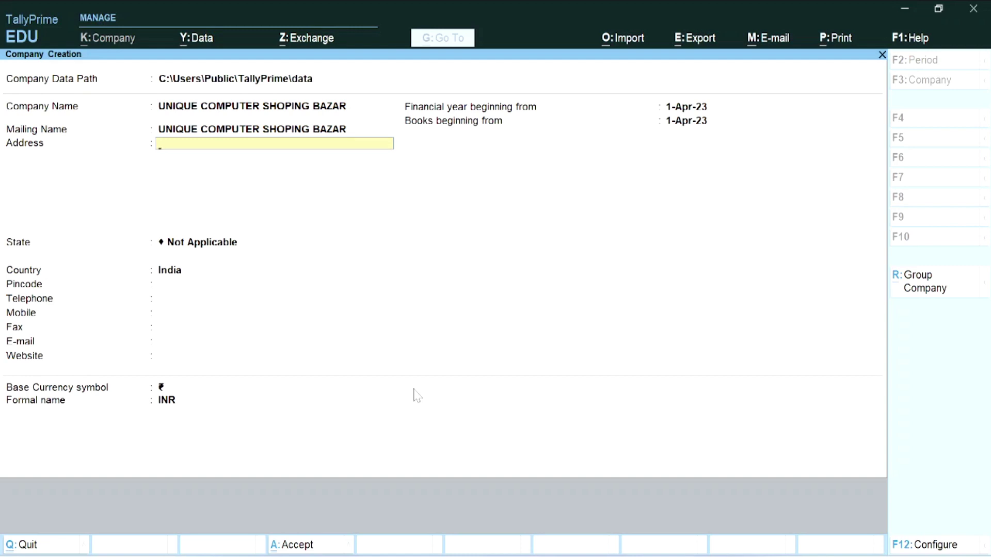
type("KUNDA")
key("Return")
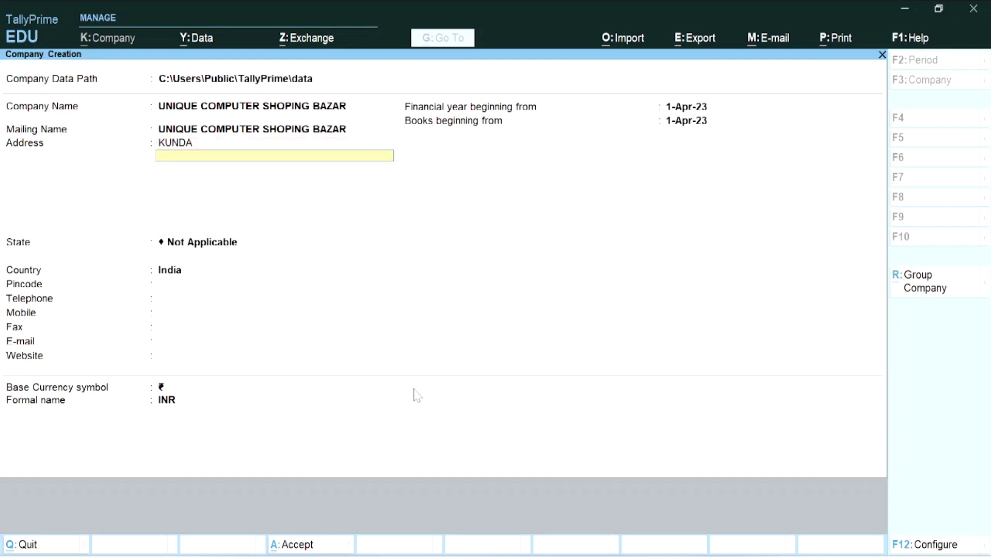
type("2ND FOLLR")
key("Return")
type("PLAX")
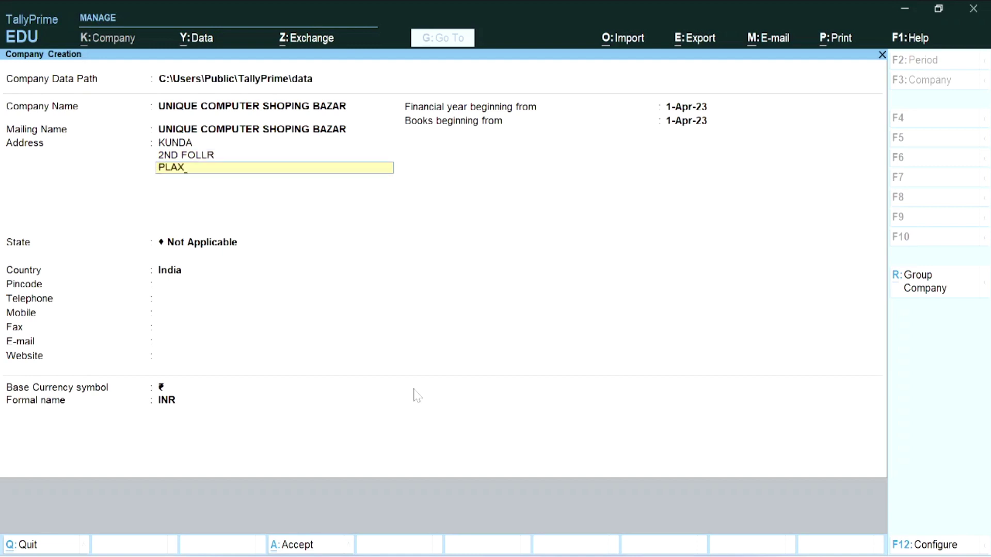
key("BackSpace")
type("ZA MARKET")
key("Return")
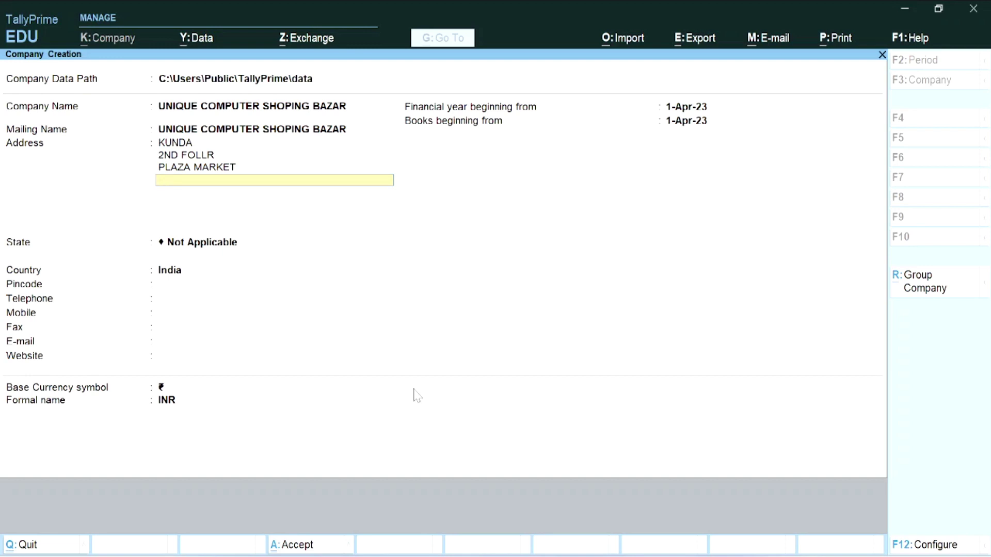
key("Up")
key("Up")
key("Up")
key("Down")
key("Down")
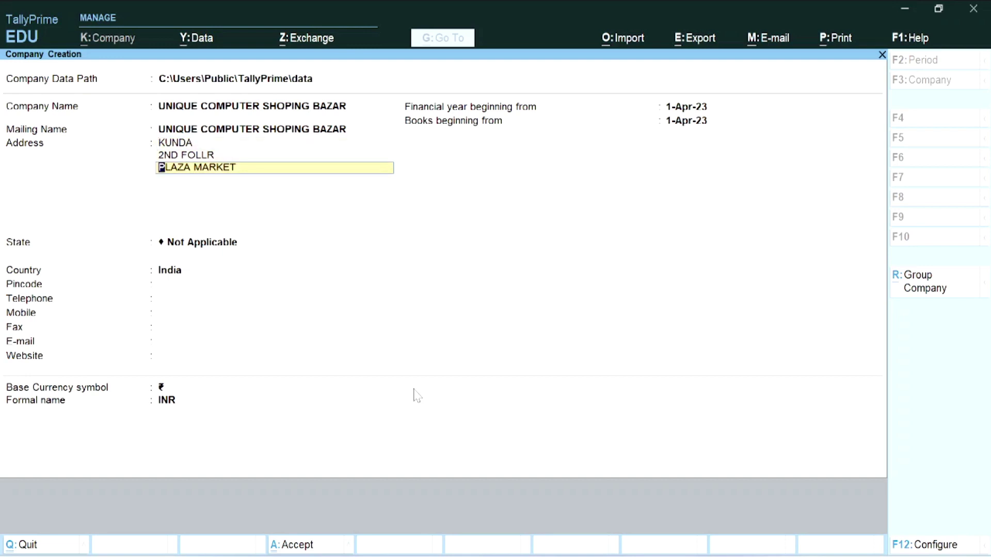
key("Down")
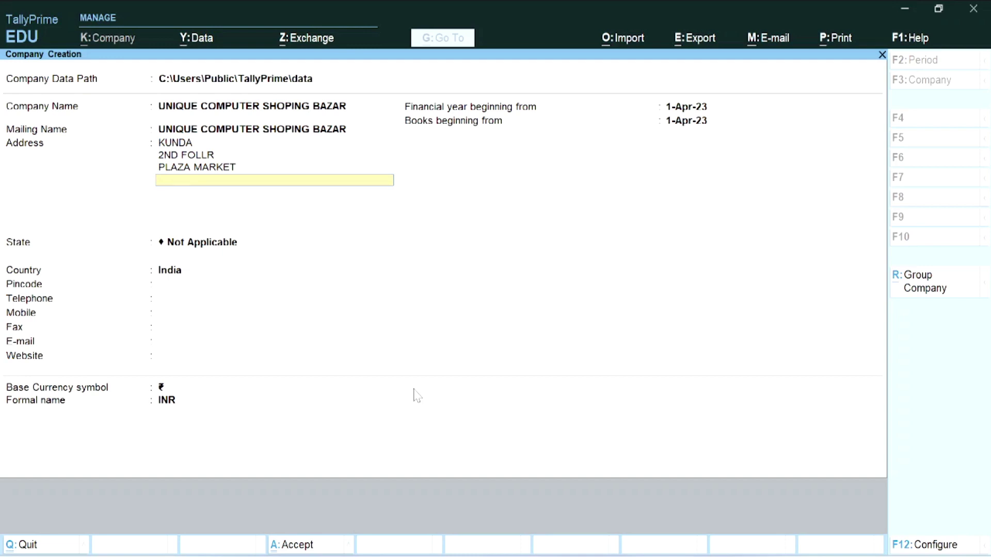
- Set the state to Uttar Pradesh and enter the pincode, telephone and mobile numbers
key("Return")
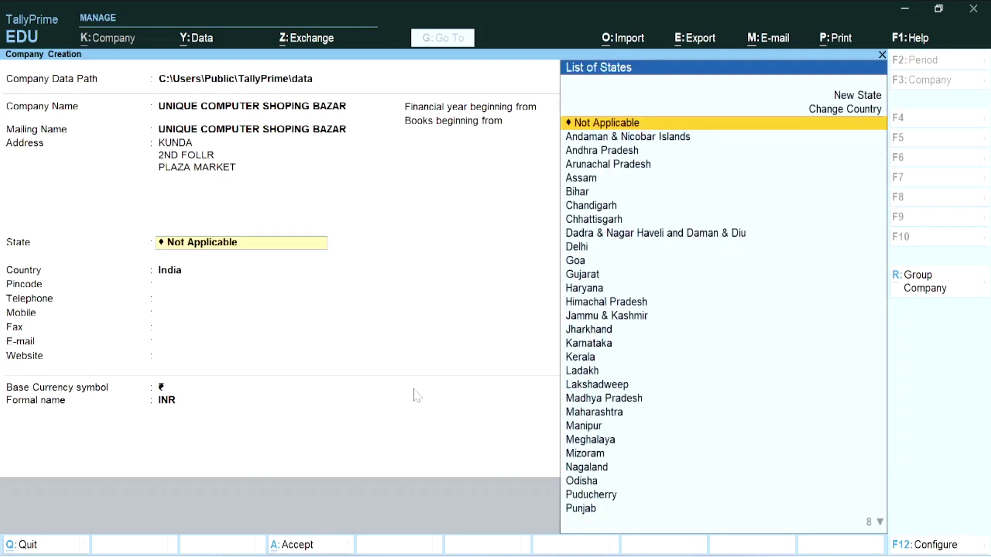
type("U")
key("Down")
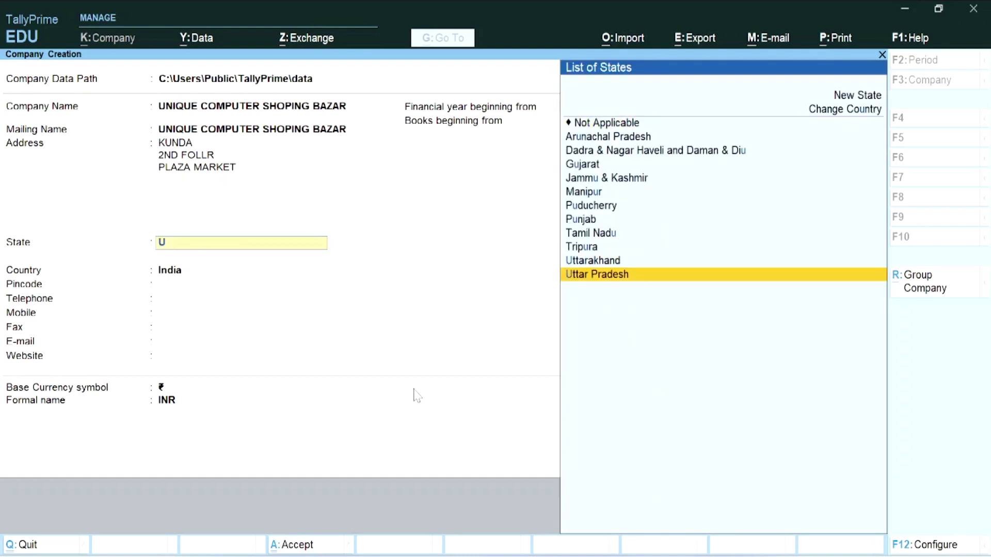
key("Return")
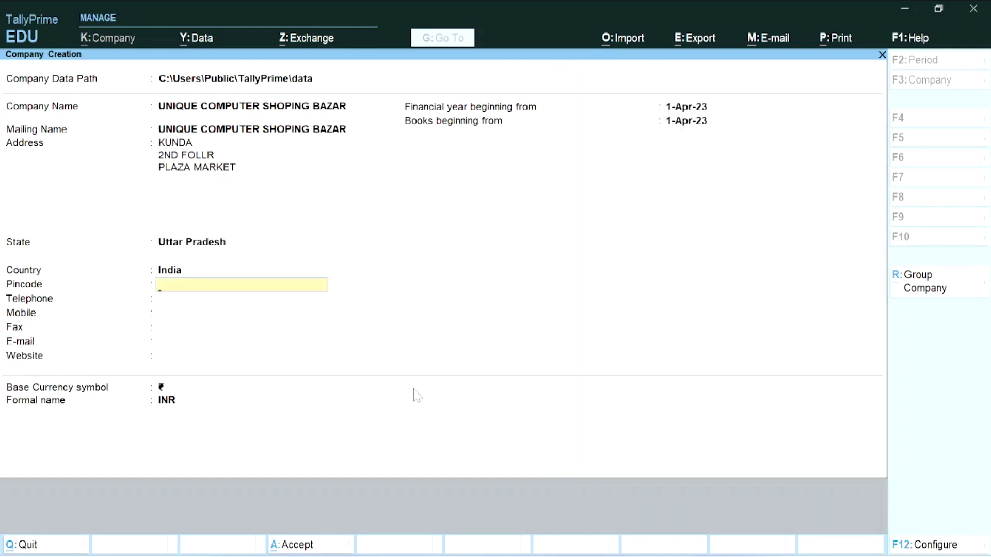
type("229408")
key("Return")
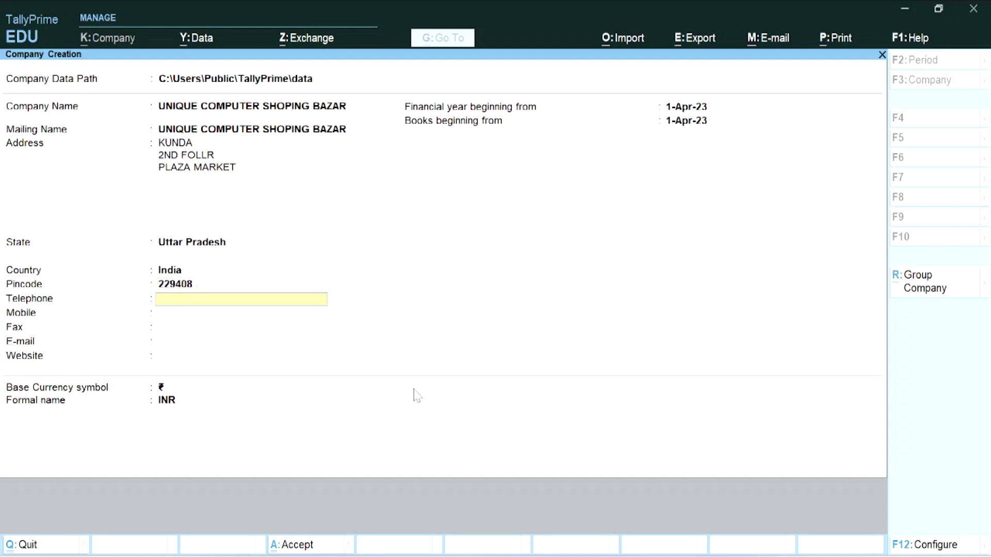
type("053420000")
key("Return")
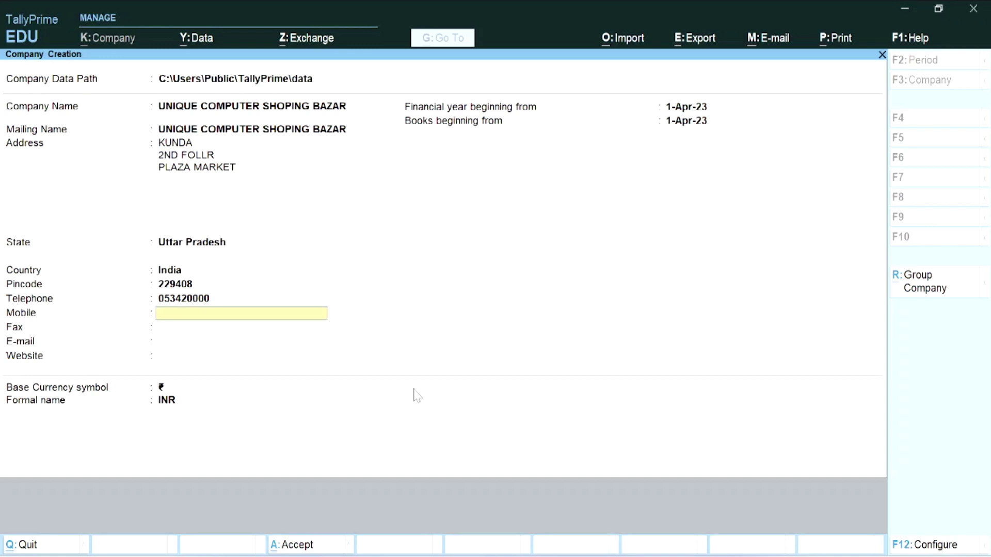
type("909900099")
key("Return")
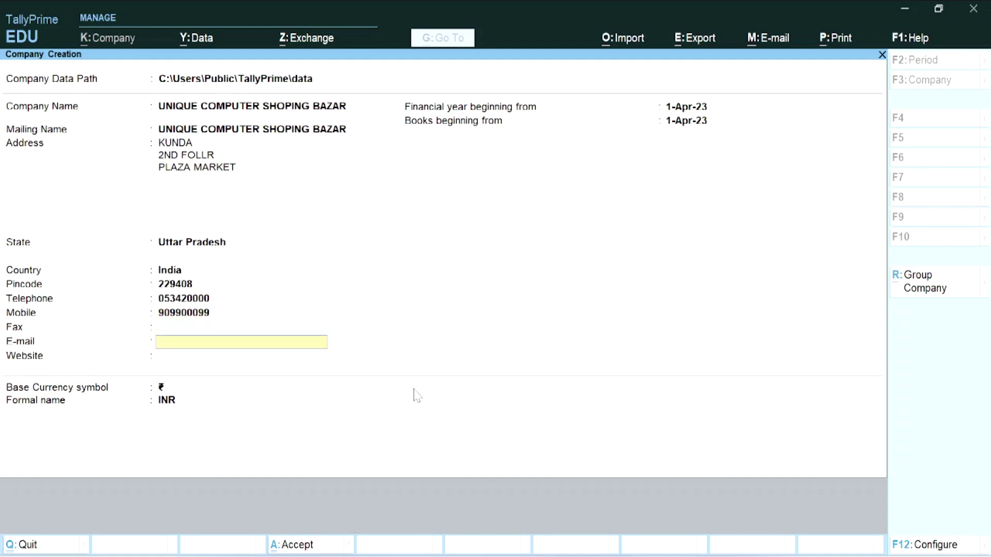
key("Up")
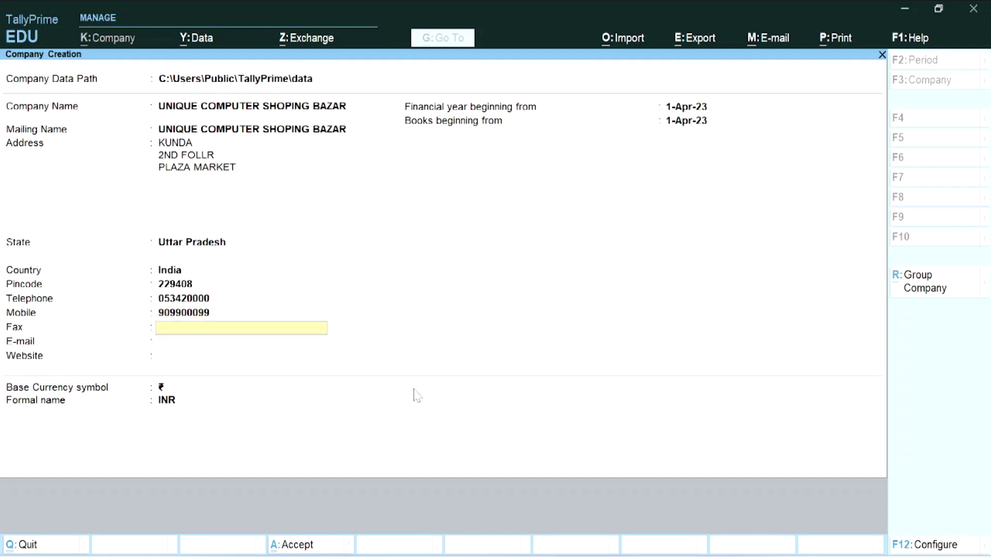
key("Return")
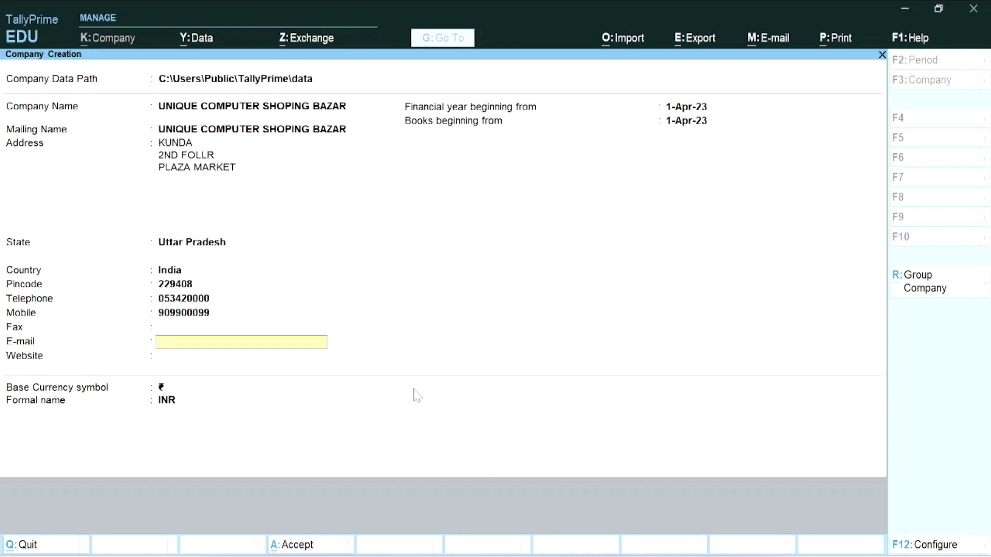
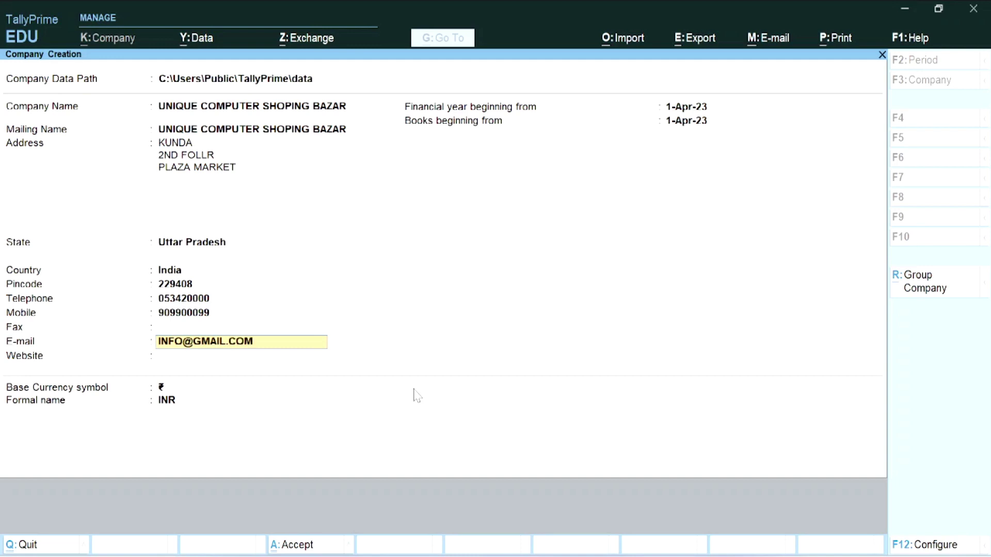
key("Return")
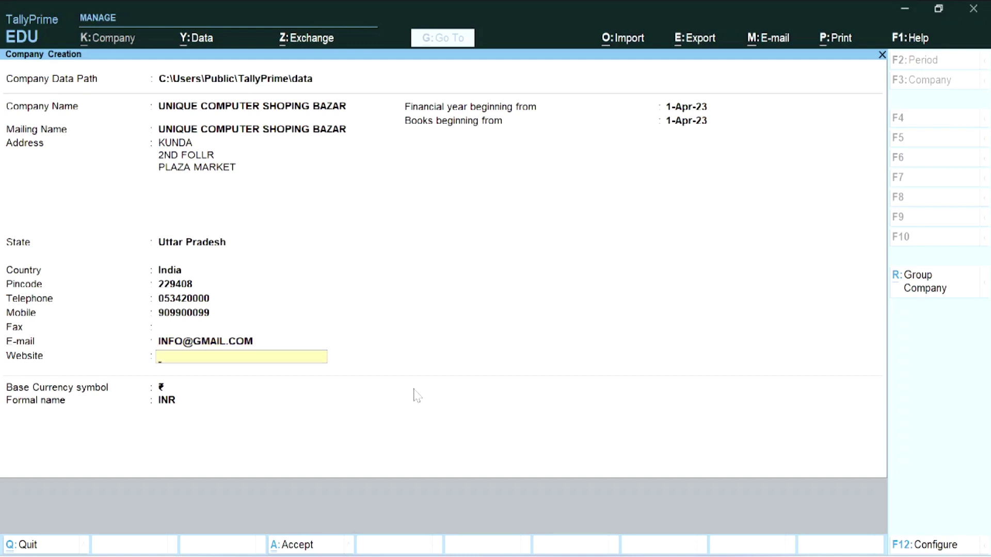
type("WWW.UNIQUE000")
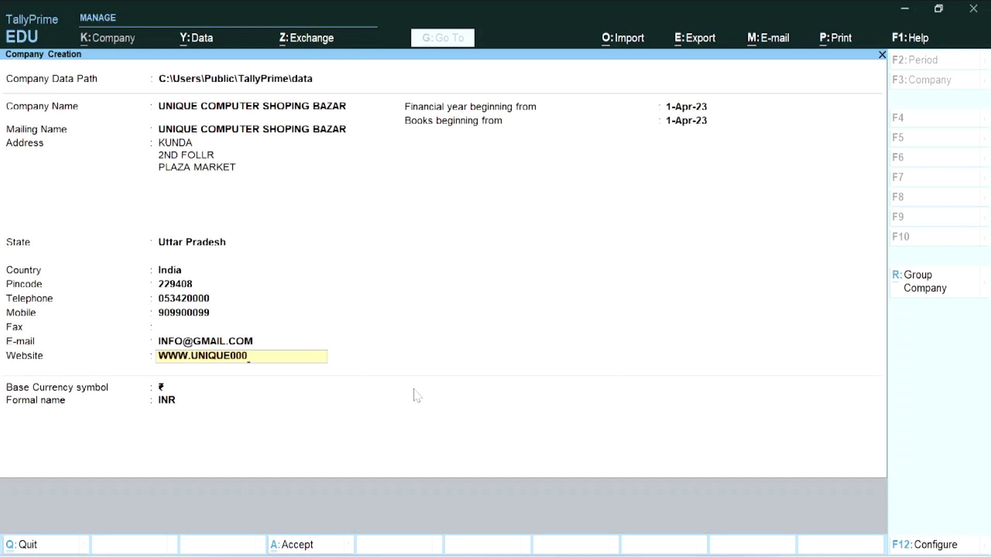
type(".COM")
key("Return")
key("Return")
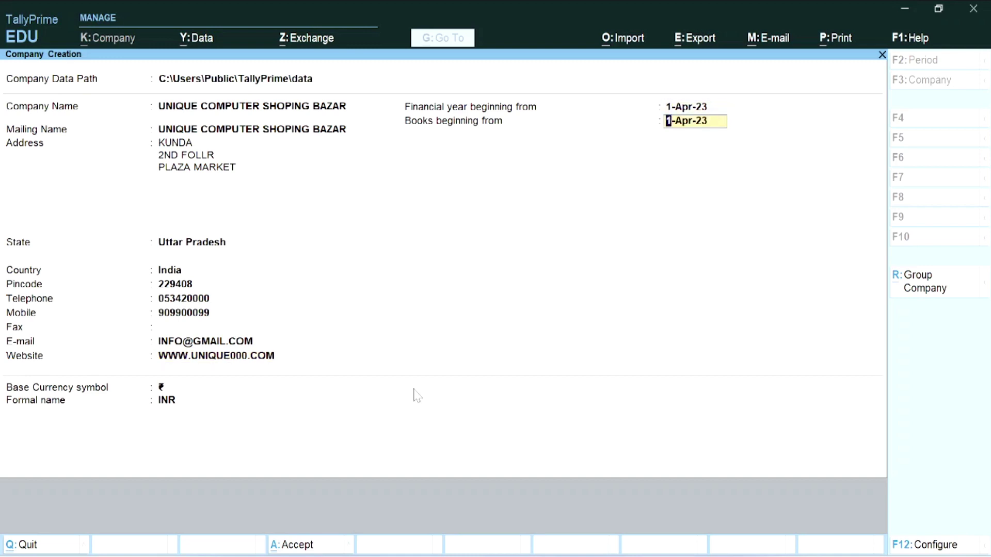
key("Return")
key("Return")
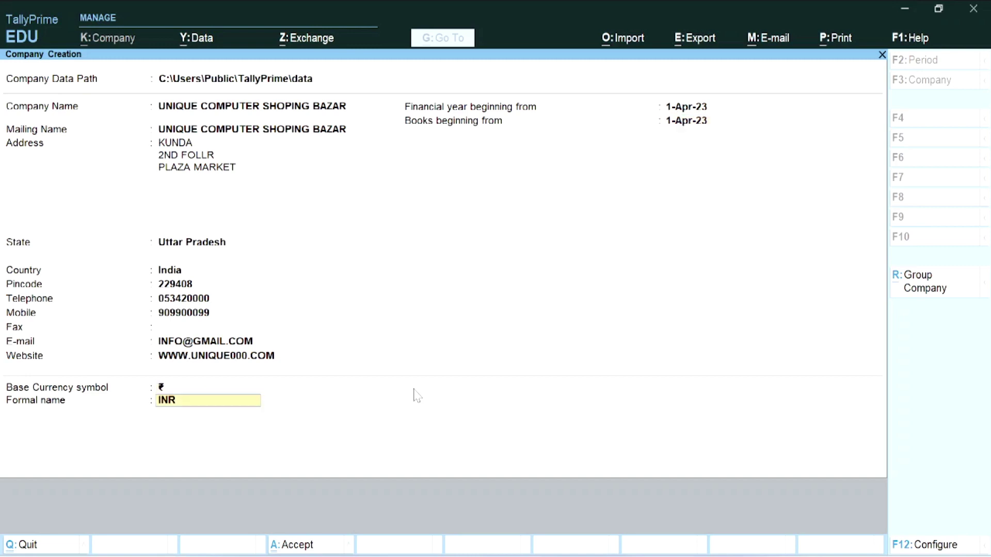
key("Return")
key("Return")
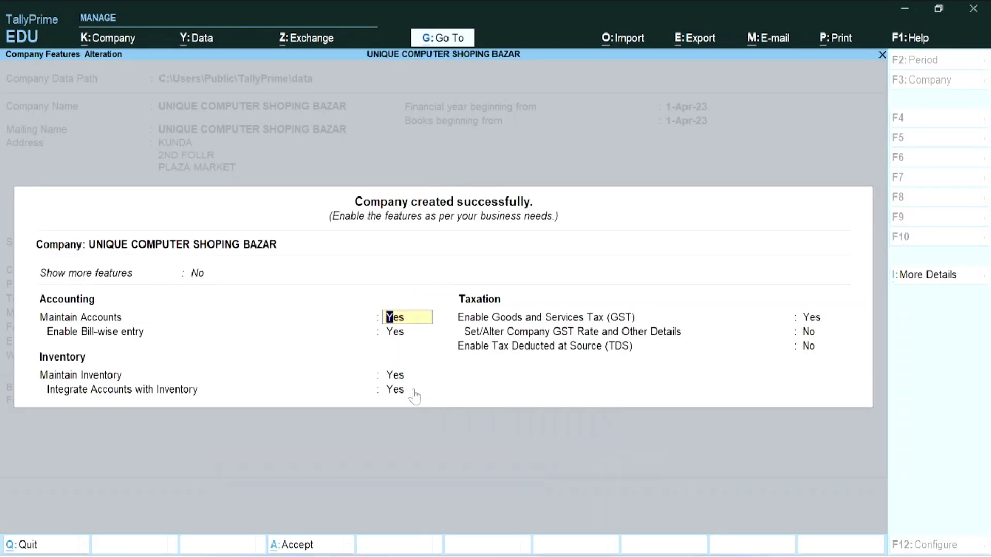
- Accept the default company features with GST enabled and its GST details
key("Return")
key("Return")
key("Return")
key("Return")
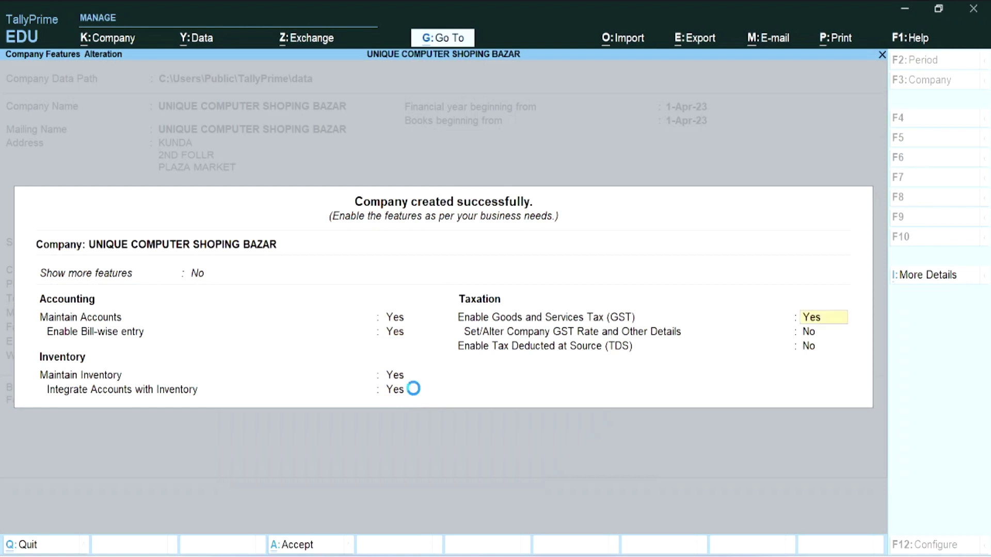
key("Return")
key("Return")
key("Return")
key("Return")
key("Return")
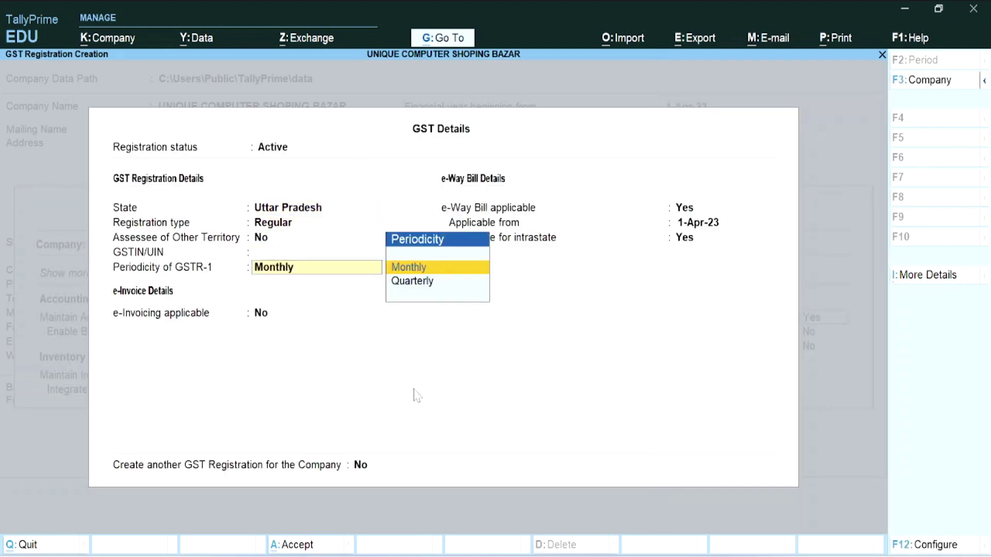
key("Return")
key("Return")
key("Return")
key("Return")
key("Return")
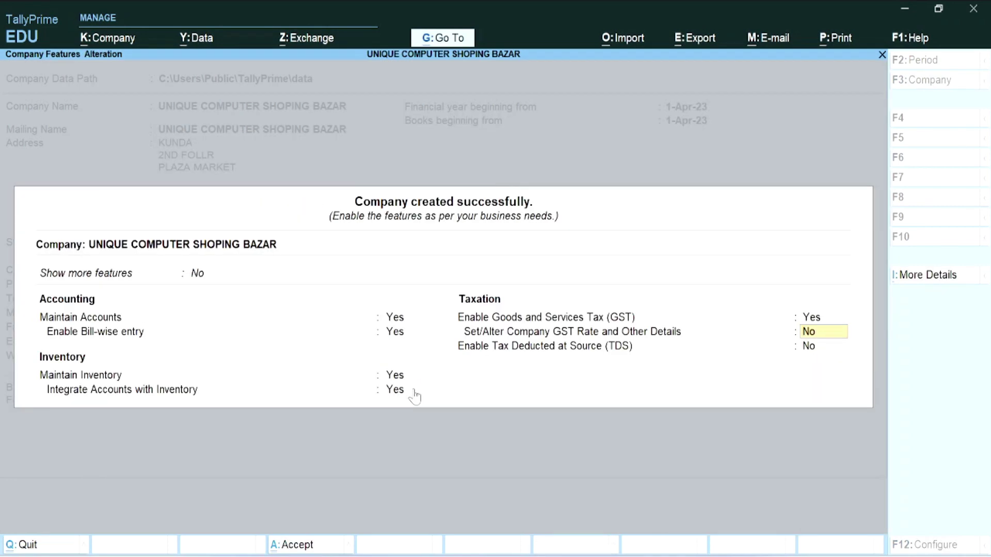
key("Return")
key("Return")
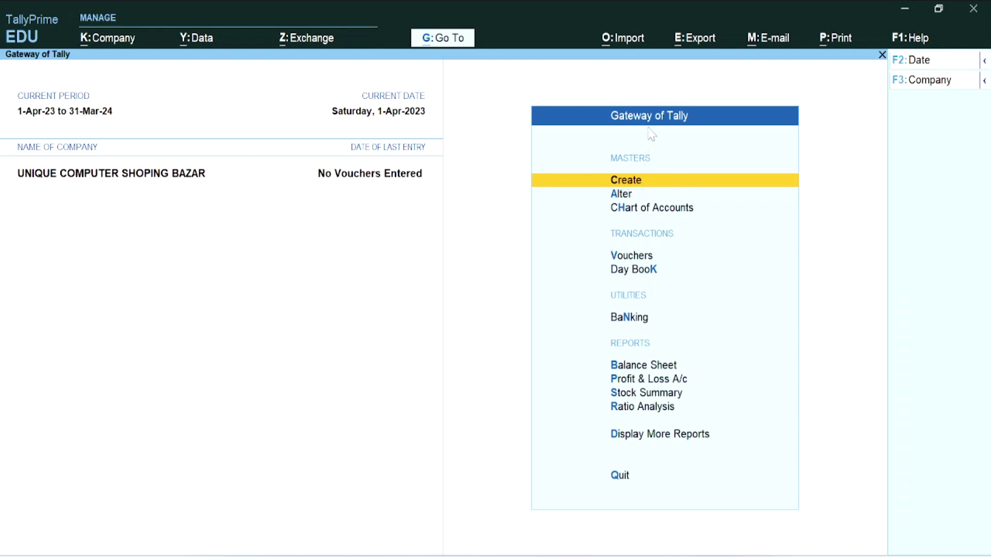
- Start creating a new Ledger master
left_click(635, 186)
key("Down")
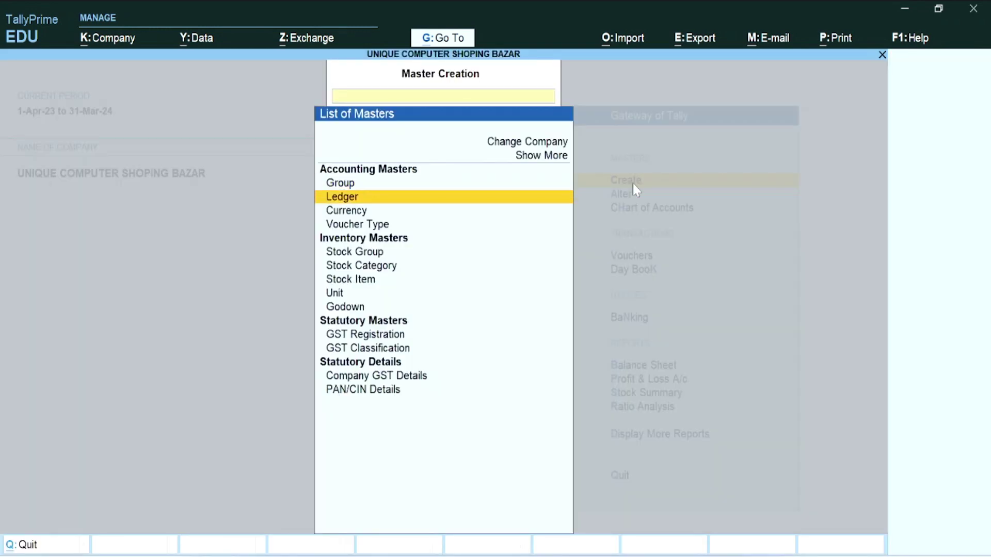
key("Down")
key("Down")
key("Down")
key("Up")
key("Up")
key("Up")
key("Return")
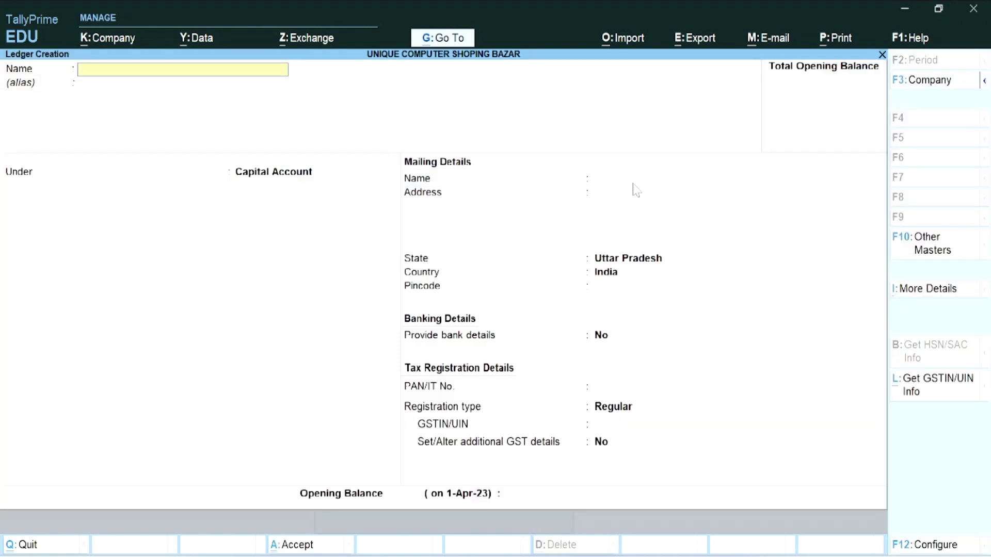
- Name the ledger ABC PVT LTD CR and place it under Sundry Creditors
type("ABC PVT LTD CR")
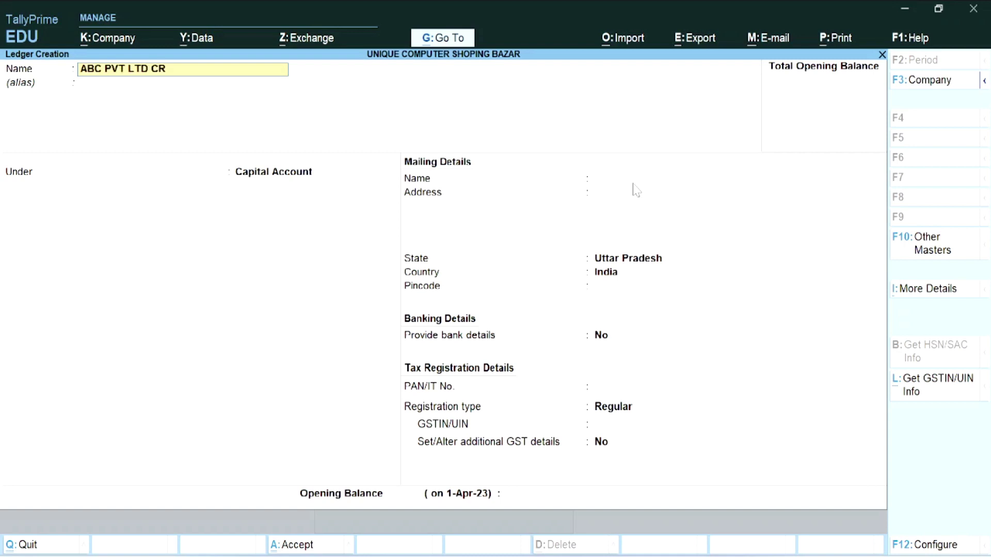
key("Return")
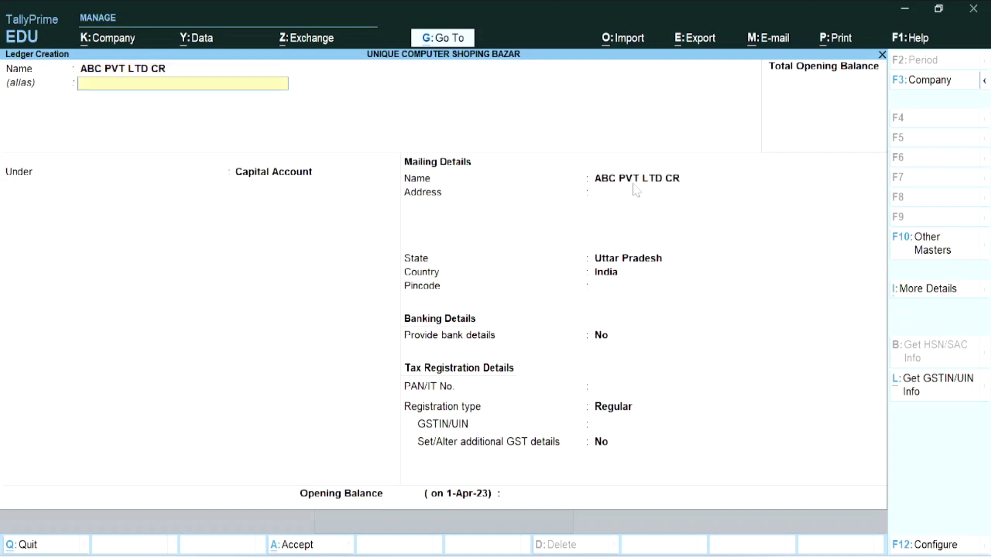
key("Return")
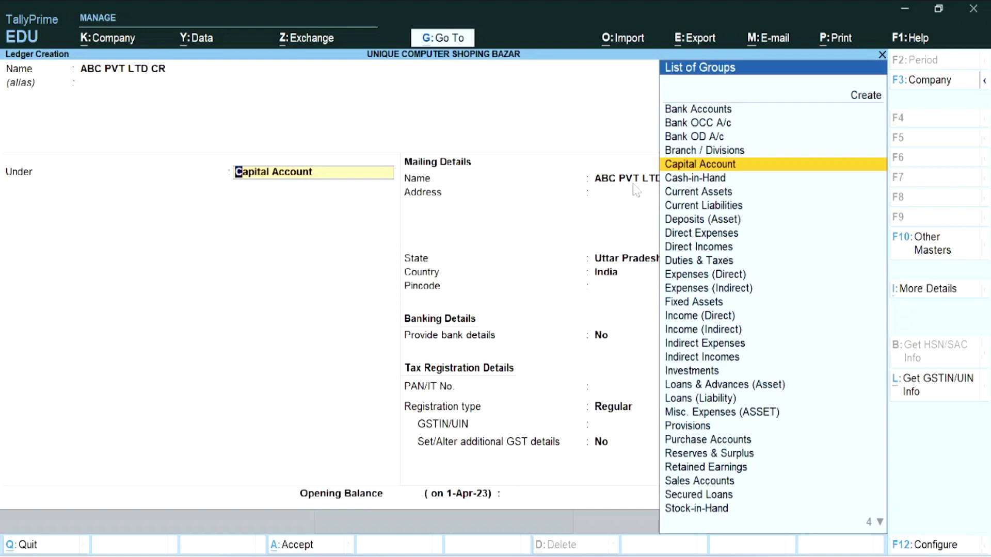
type("S")
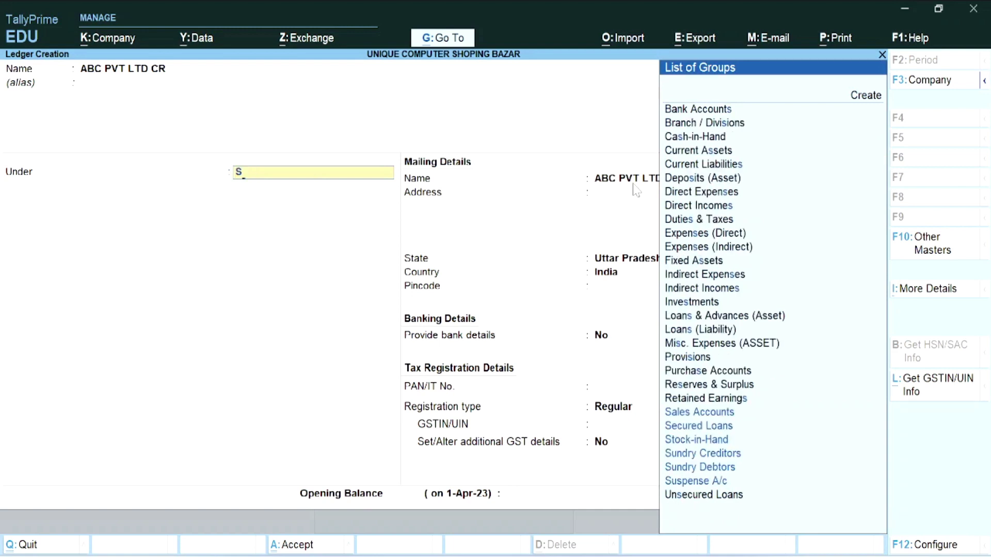
key("Down")
key("Up")
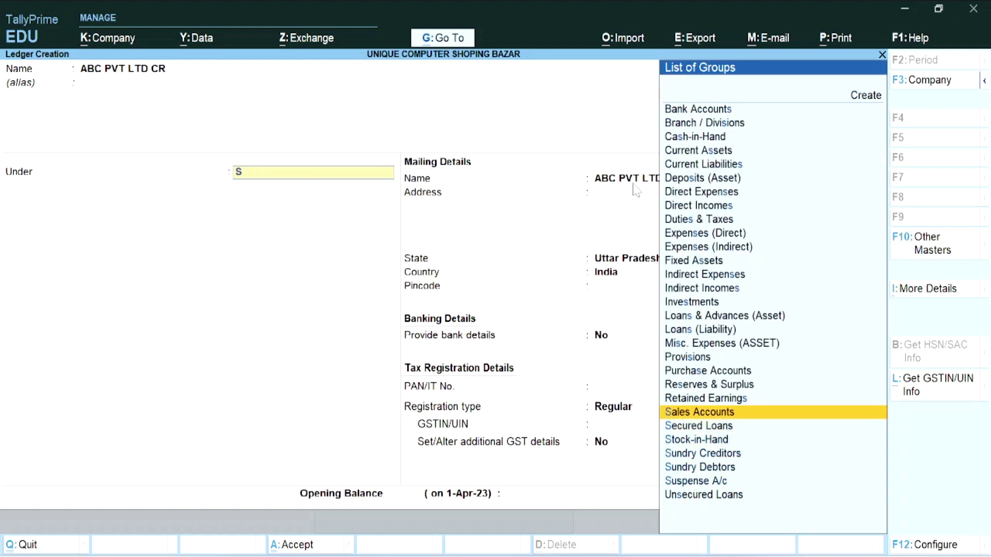
key("Down")
key("Down")
key("Down")
key("Return")
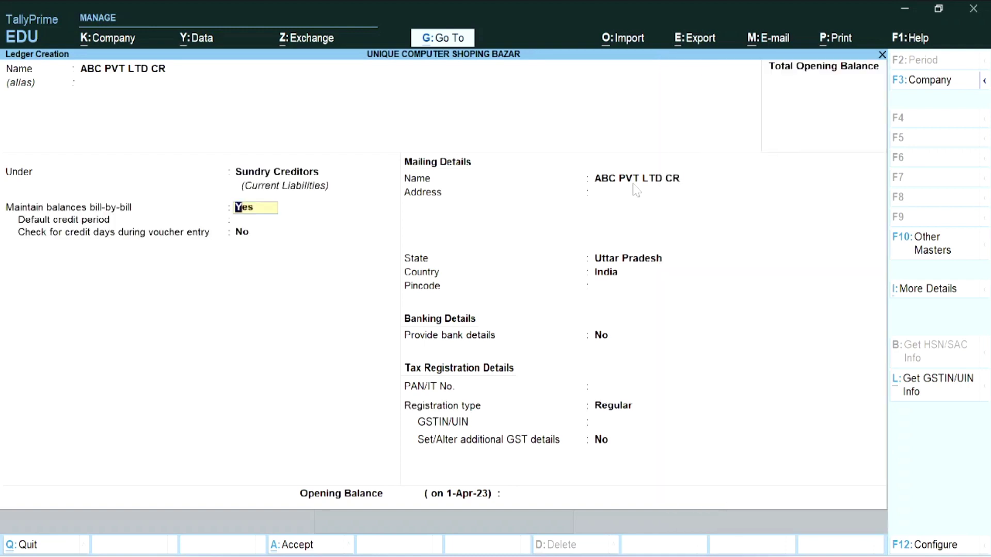
key("Return")
key("Return")
key("Return")
- Enter the ledger's three-line Delhi address and save it
key("Return")
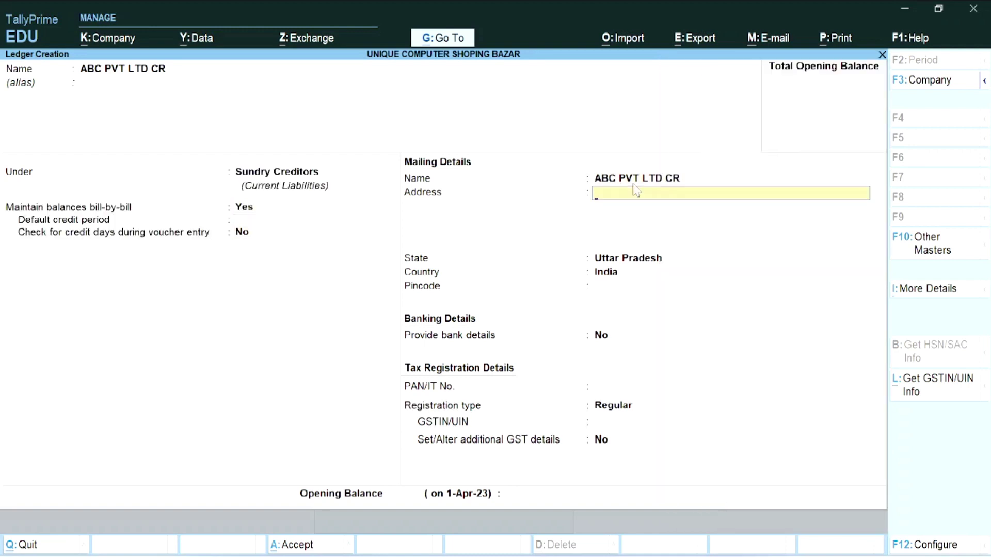
type("DELHI")
key("Return")
type("3")
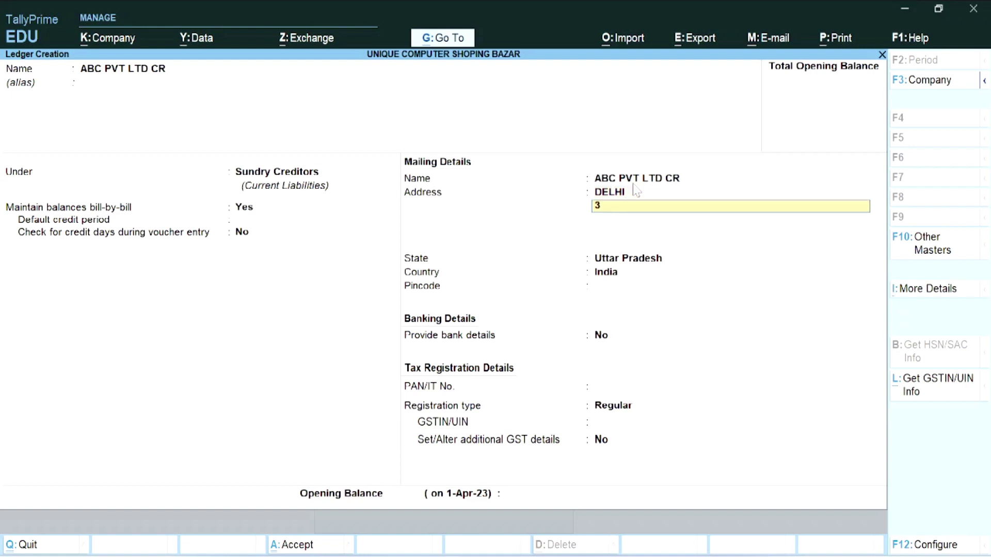
type("RD FLOOR")
key("Return")
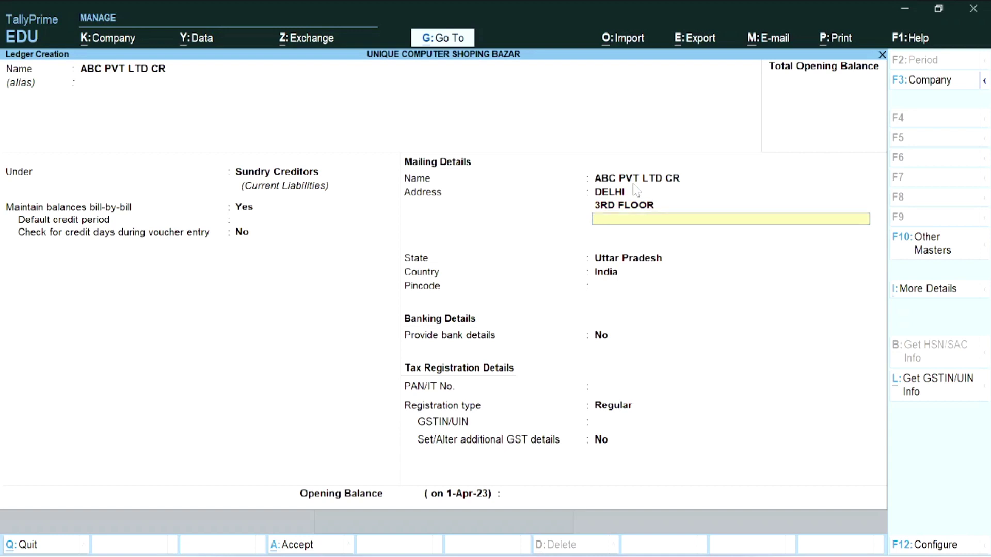
type("NEHRU PLACE")
key("Return")
key("Return")
key("Return")
key("Return")
key("Return")
key("Return")
key("Return")
key("Return")
key("Return")
key("Return")
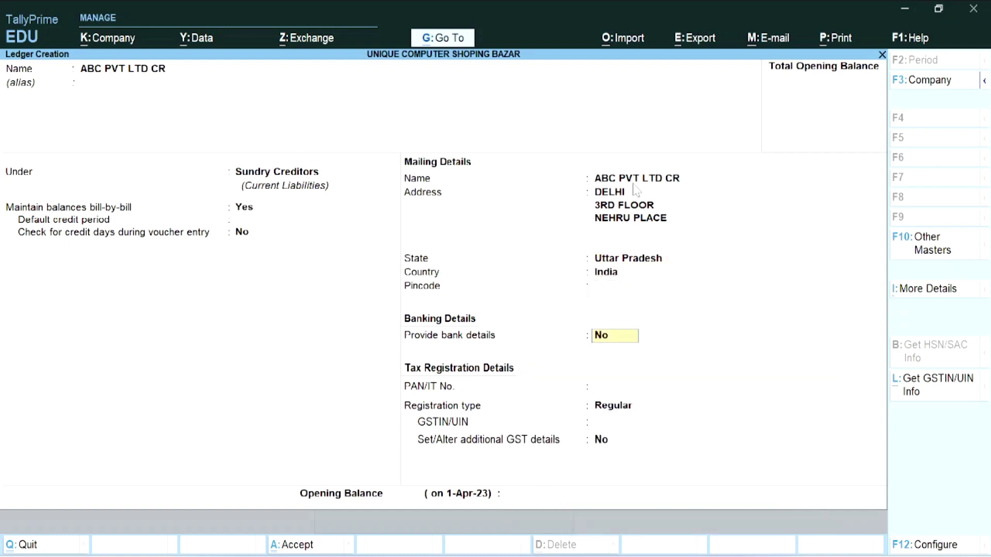
key("Return")
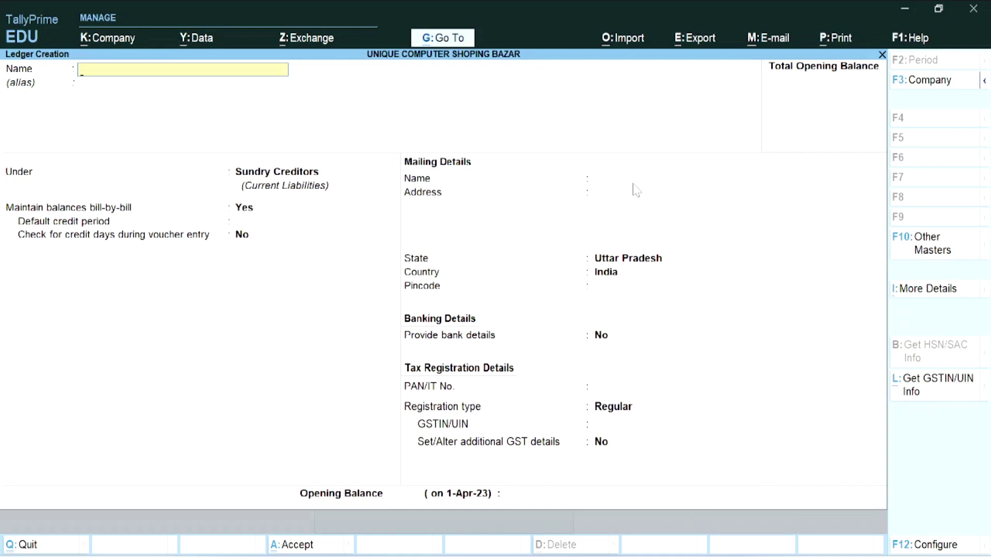
- Name the new ledger SONU DR and place it under Sundry Debtors
type("A")
key("BackSpace")
type("S")
type("ON")
type("U")
key("BackSpace")
type("NU DR")
key("Return")
type("S")
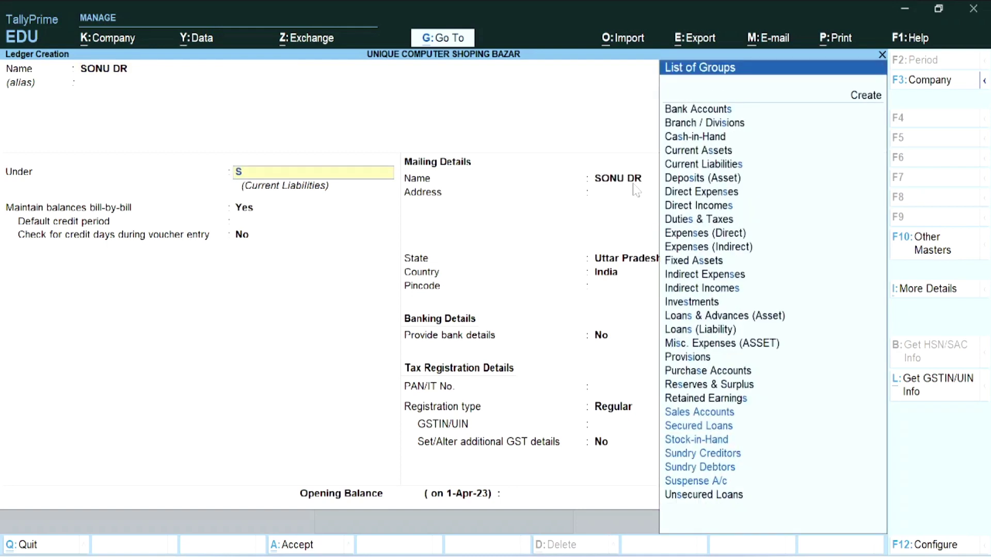
key("Down")
key("Down")
key("Down")
key("Down")
key("Return")
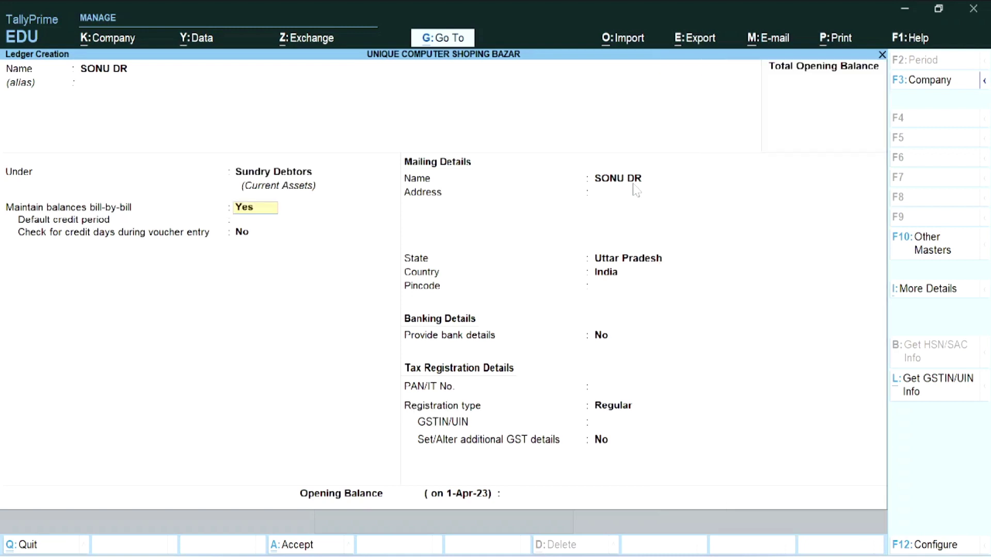
- Give it the address KUNDA, keep Uttar Pradesh as state, and save
key("Return")
key("Return")
key("Return")
key("Return")
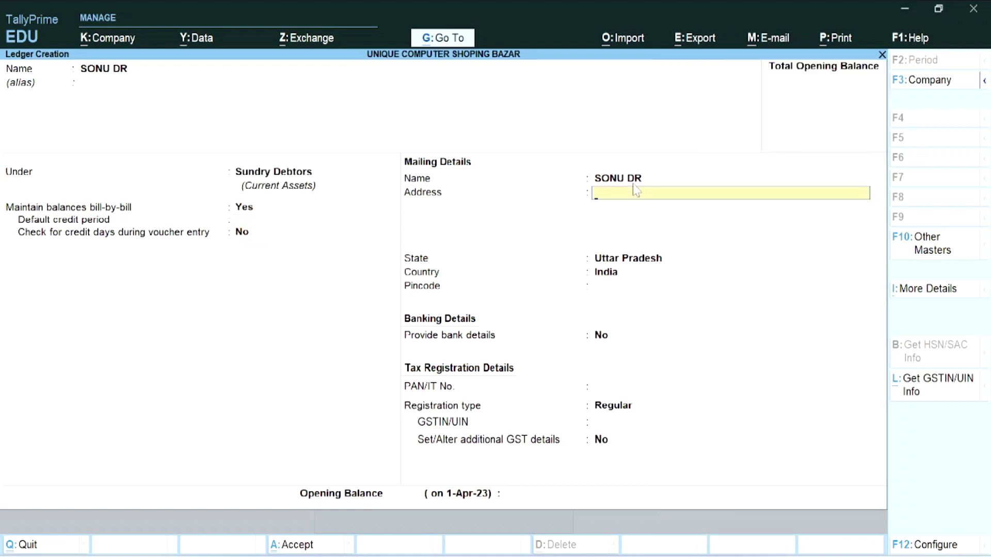
type("KUNDA")
key("Return")
key("Return")
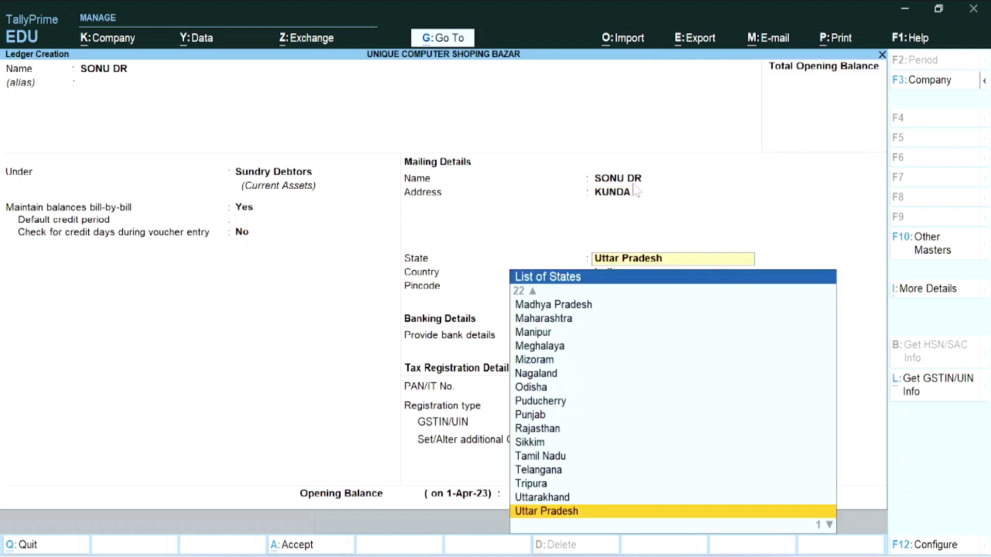
key("Return")
key("Return")
key("Return")
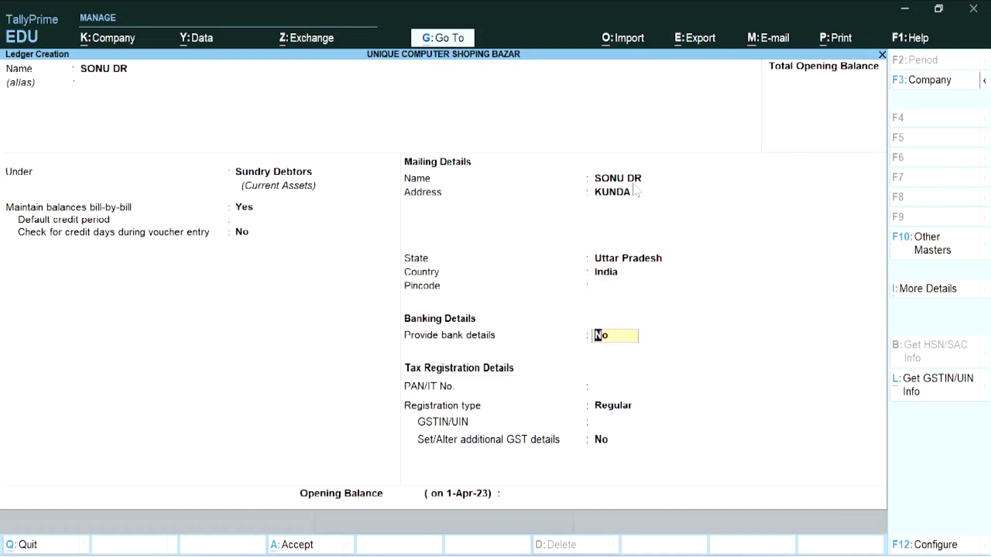
key("Return")
key("Return")
key("Return")
key("Return")
key("Return")
key("Return")
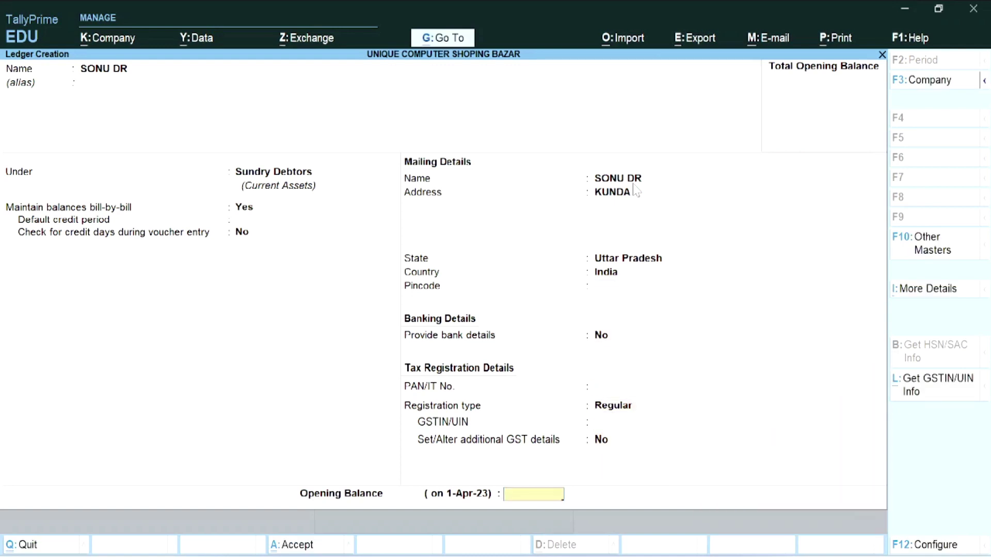
key("Return")
key("Return")
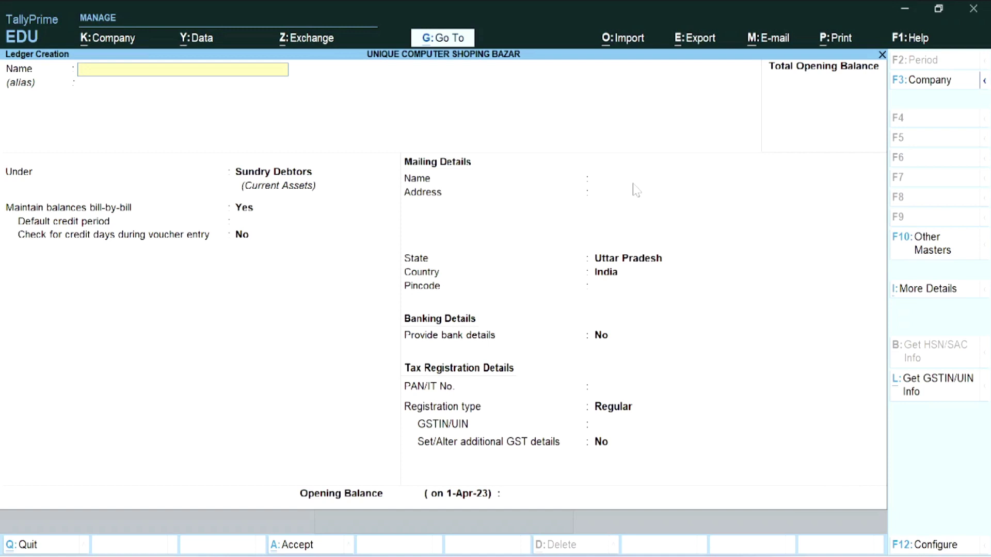
- Create ledger SALE AC under Sales Accounts, keeping GST rates as per company/group
type("SALE AC")
key("Return")
key("Return")
type("S")
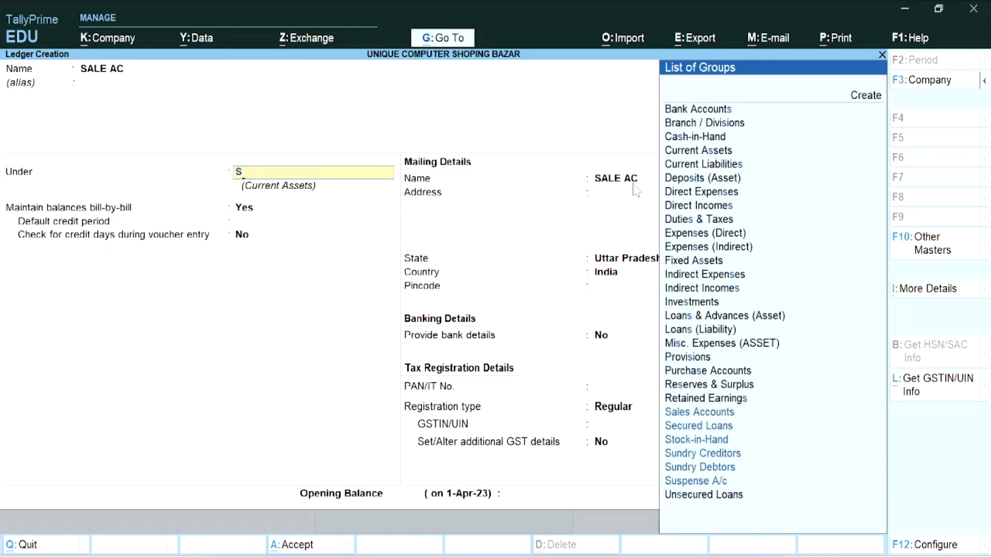
key("Return")
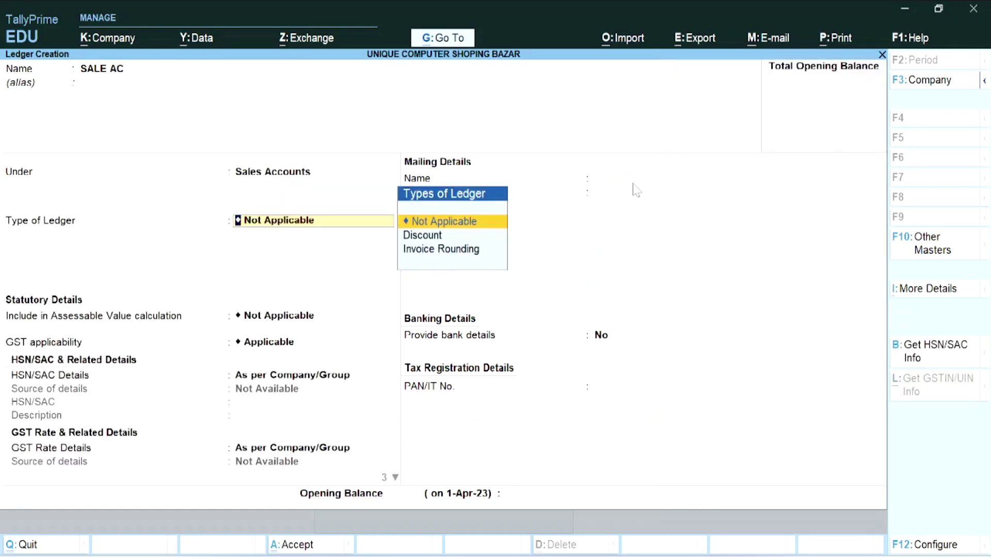
key("Return")
key("Return")
key("Return")
key("Return")
key("Return")
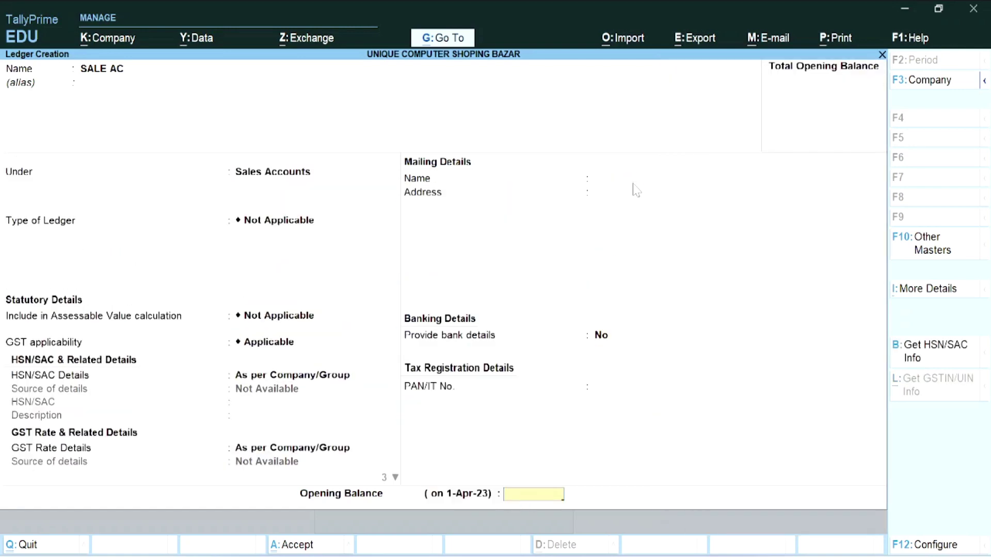
key("Return")
- Save SALE AC, then create and save PURCHASE AC under Purchase Accounts
key("Return")
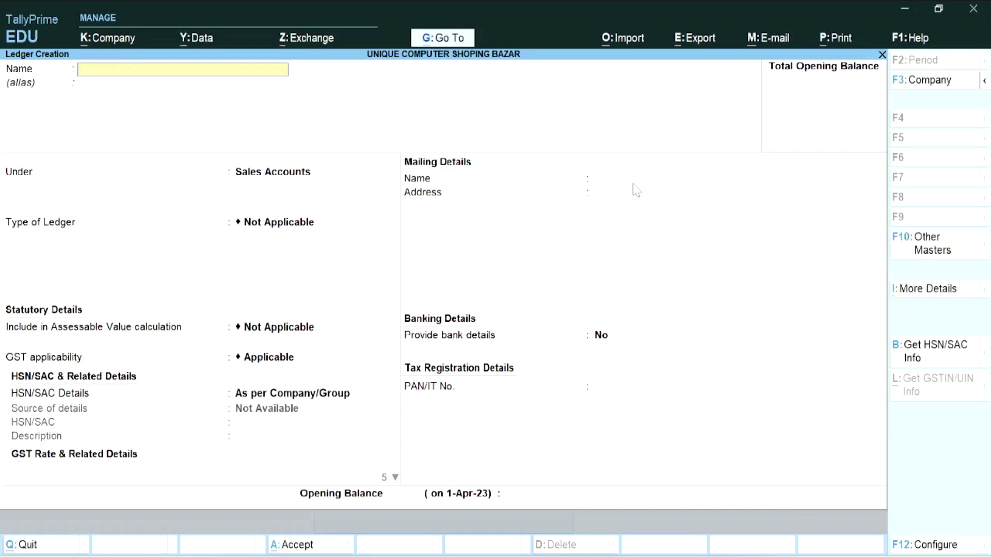
type("PURCHASE AC")
key("Return")
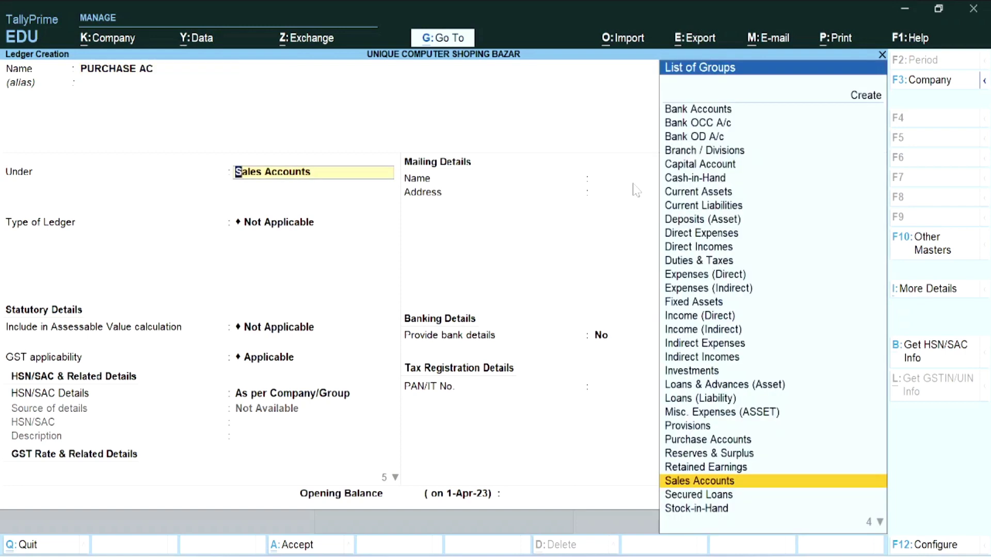
type("P")
key("Return")
key("Return")
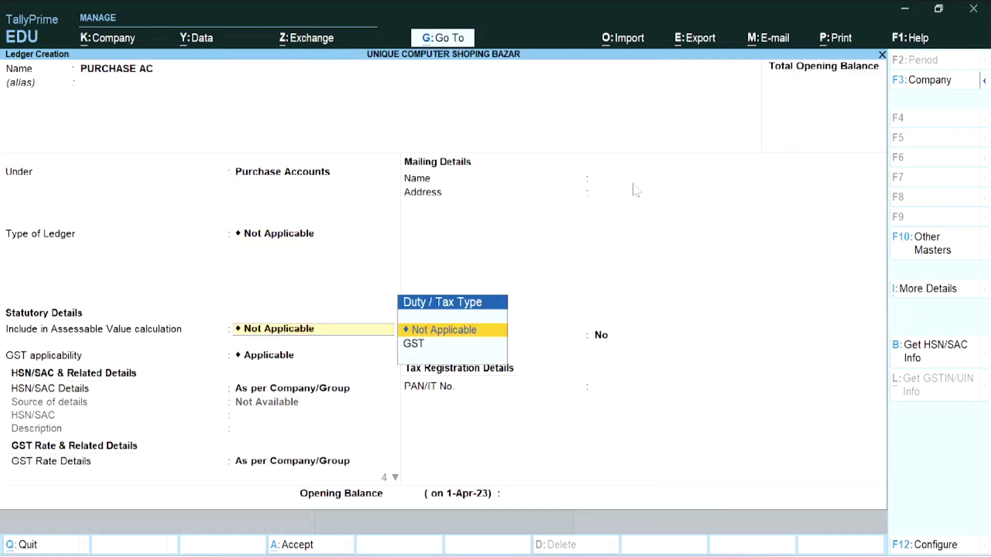
key("Return")
key("Return")
key("Return")
key("Return")
key("Return")
key("Return")
key("Return")
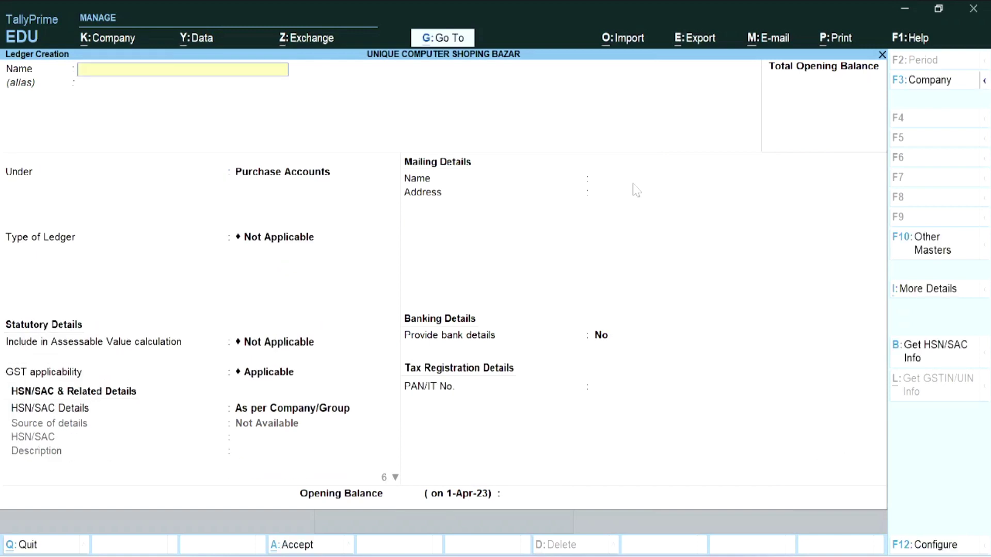
- Name the new ledger SBI and place it under Bank Accounts
type("SBI")
key("BackSpace")
key("BackSpace")
key("BackSpace")
type("SBI")
key("Return")
key("Return")
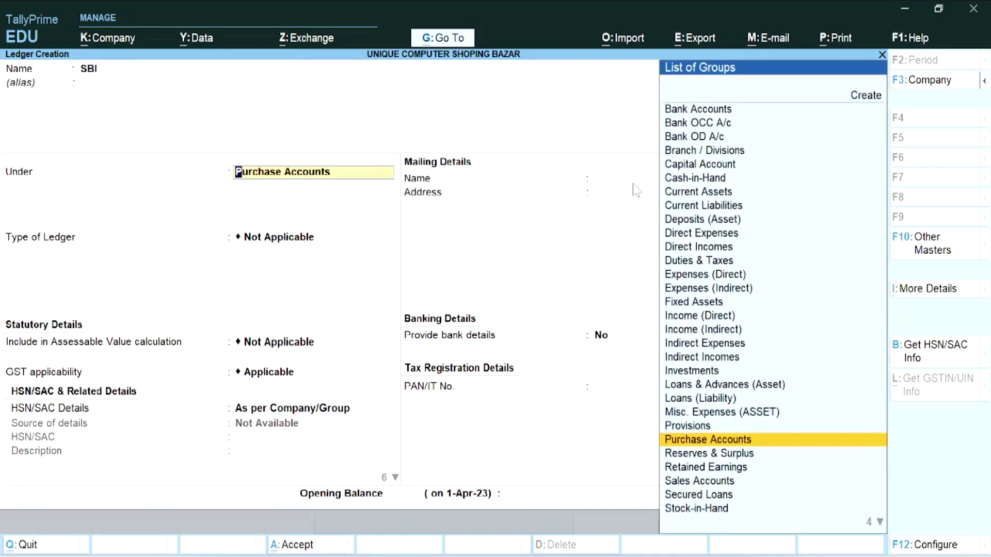
type("B")
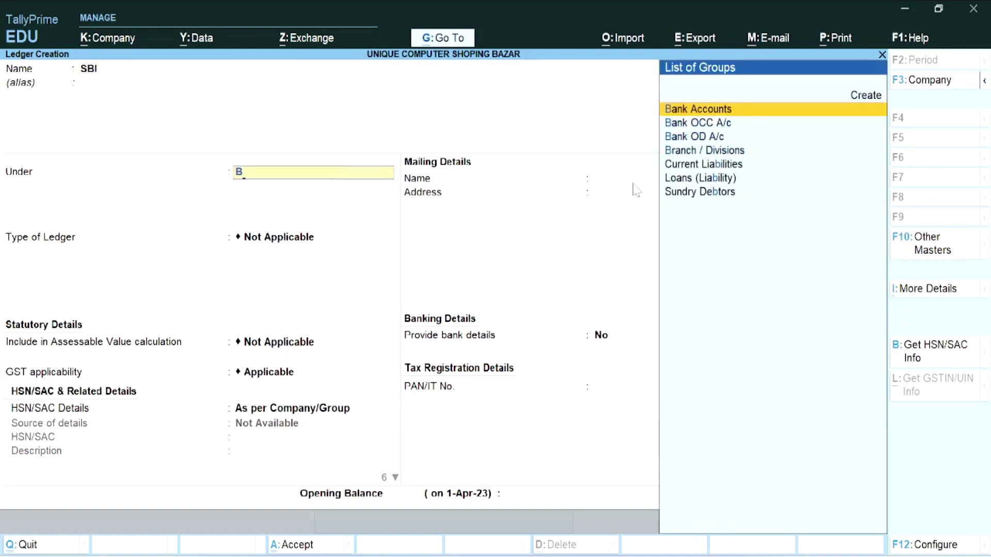
key("Return")
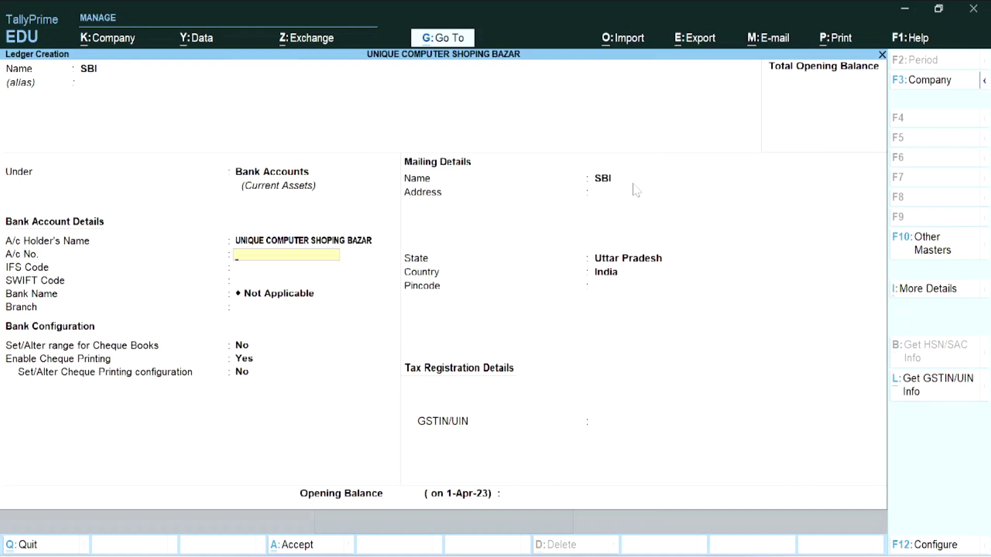
- Enter the bank account number and IFS code SBIN0990, skipping the SWIFT code
type("1234455")
key("Return")
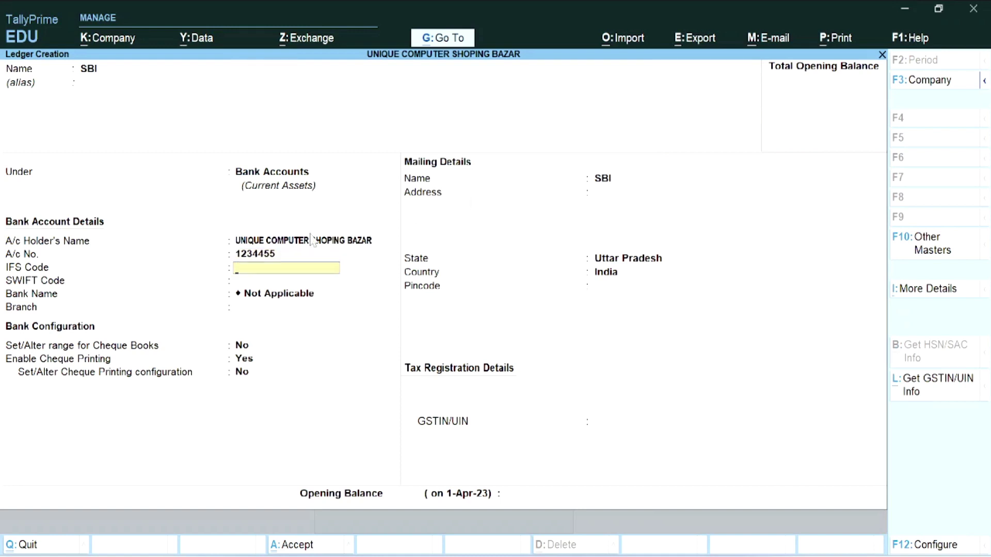
type("SBIN0990")
key("Return")
key("Return")
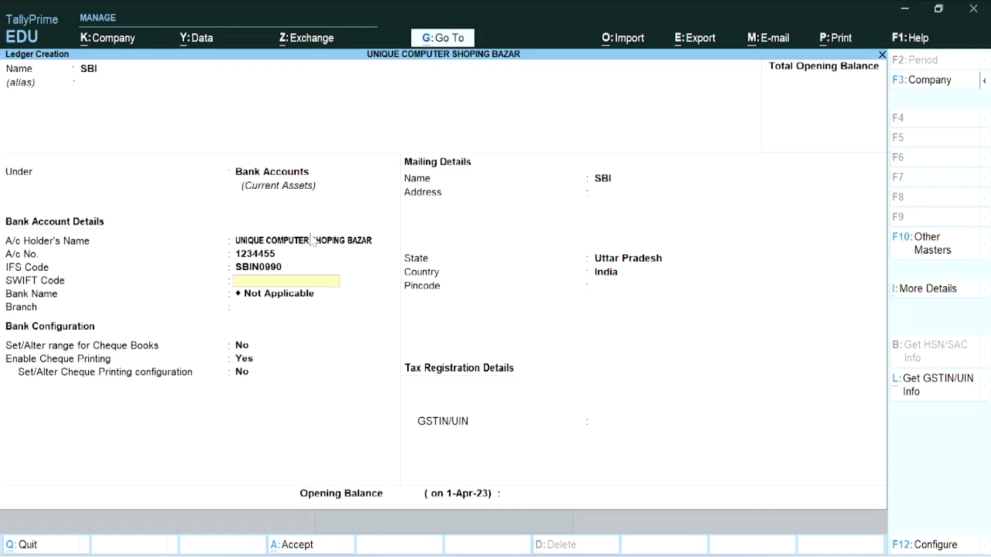
key("Return")
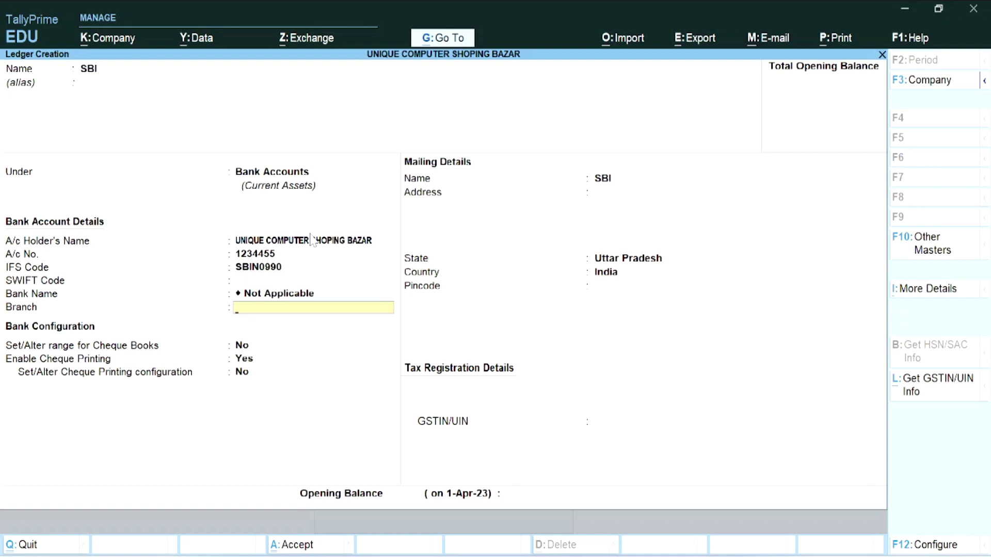
- Set the branch to KUNDA, leaving the bank name as Not Applicable
type("SBU")
key("BackSpace")
type("I")
key("Return")
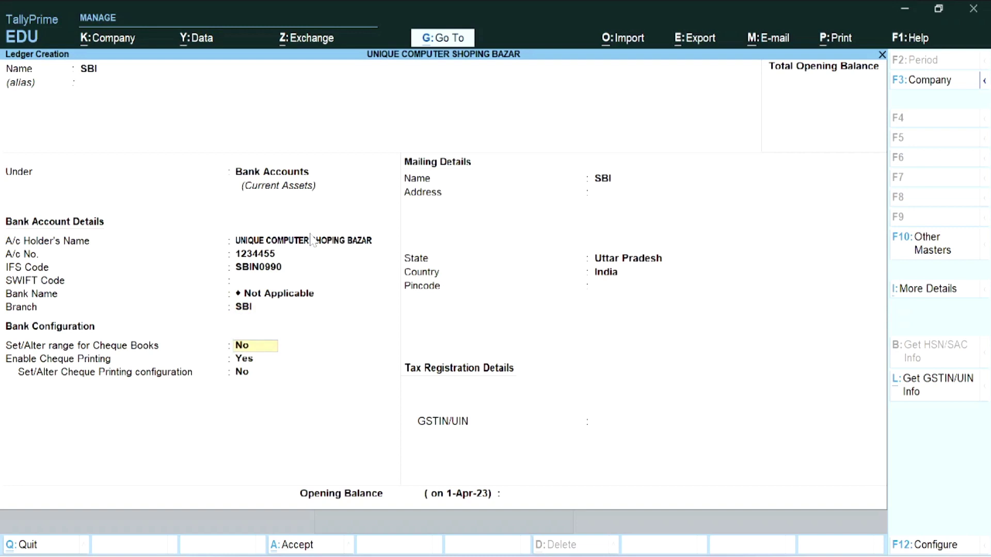
key("BackSpace")
key("BackSpace")
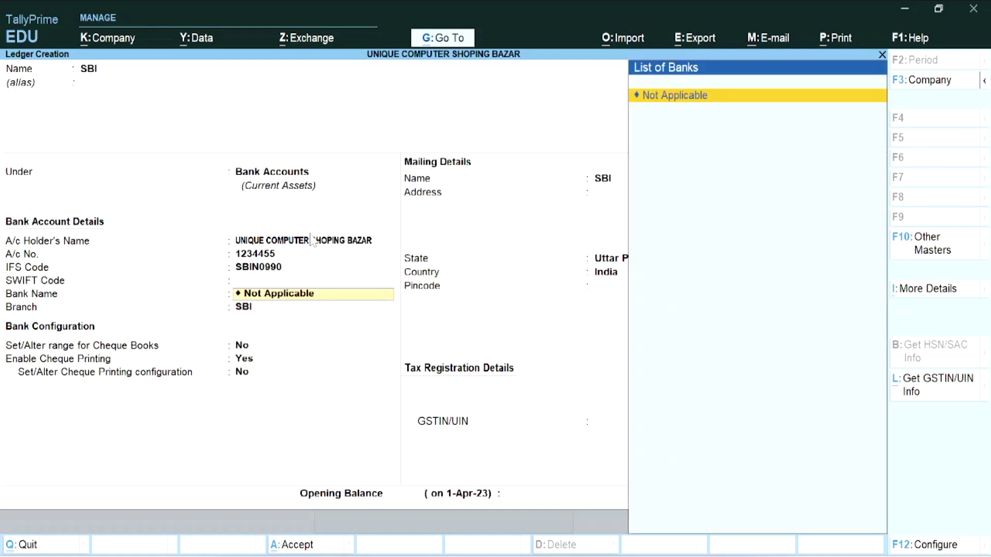
key("Return")
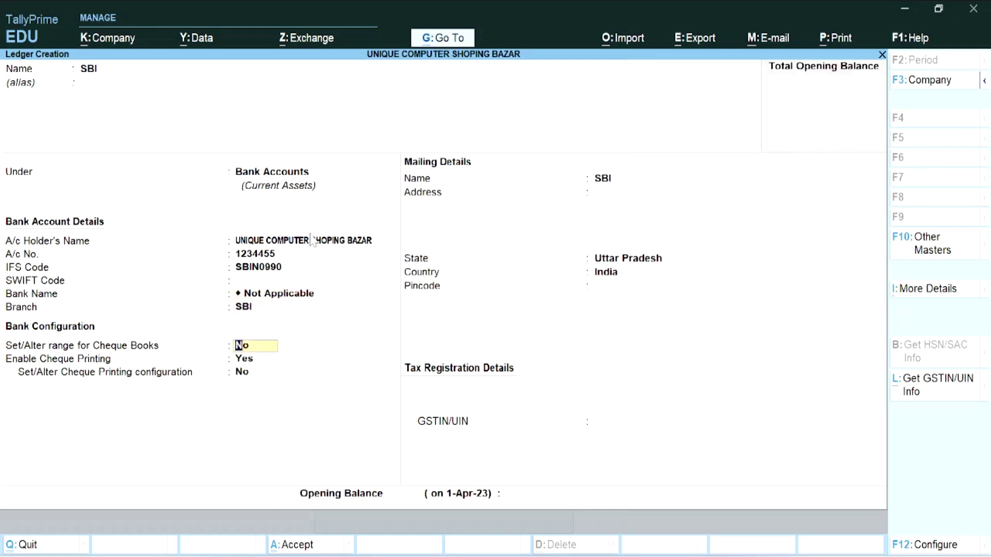
key("BackSpace")
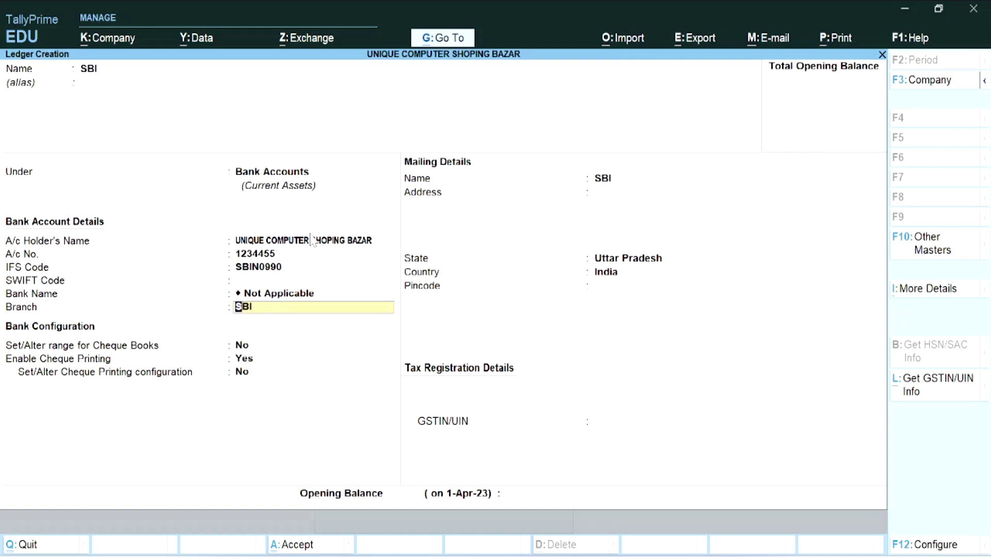
type("KUNDA")
key("Return")
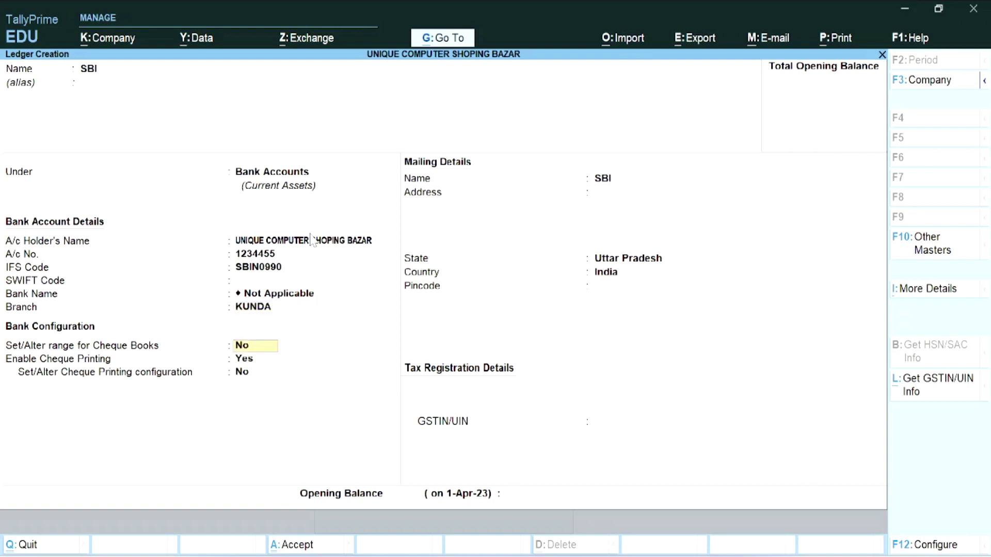
- Keep the cheque settings, set a 10,000 Dr opening balance and save the ledger
key("Return")
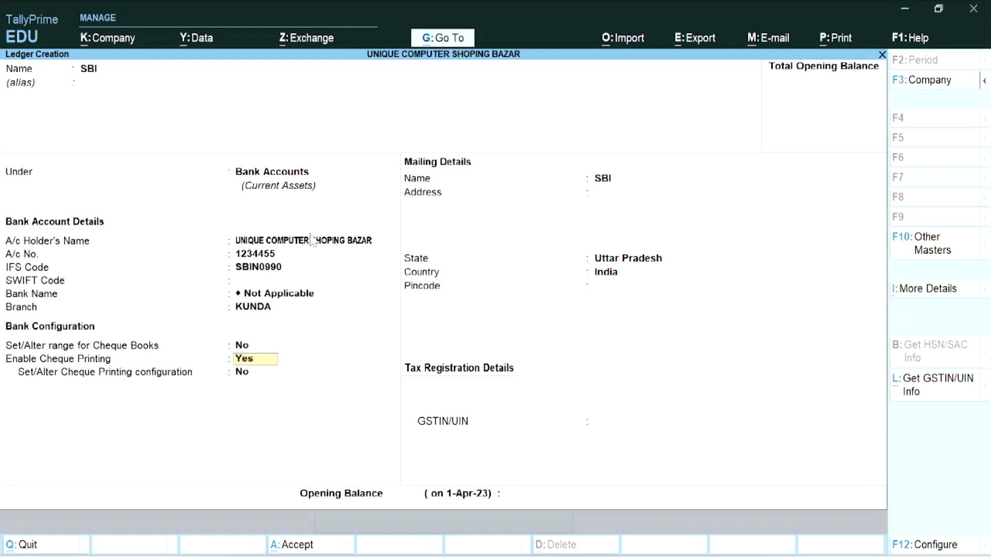
key("Return")
key("Return")
key("Return")
key("Return")
key("Return")
key("Return")
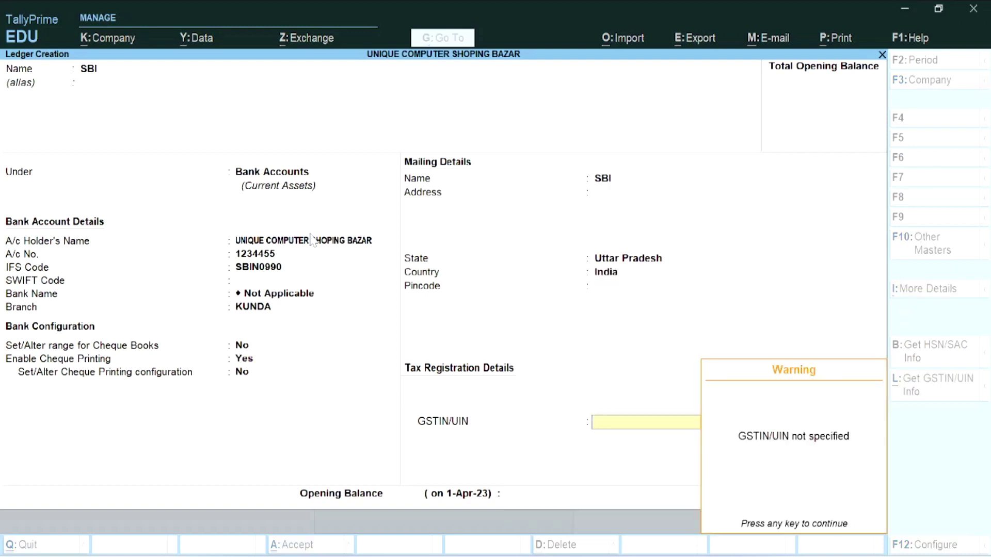
key("Return")
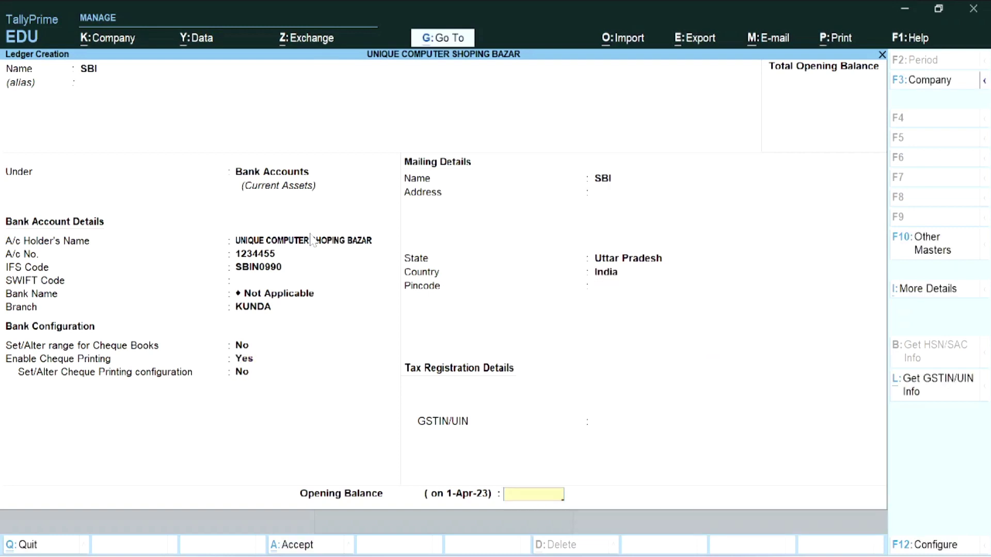
type("10000")
key("Return")
key("Return")
key("Return")
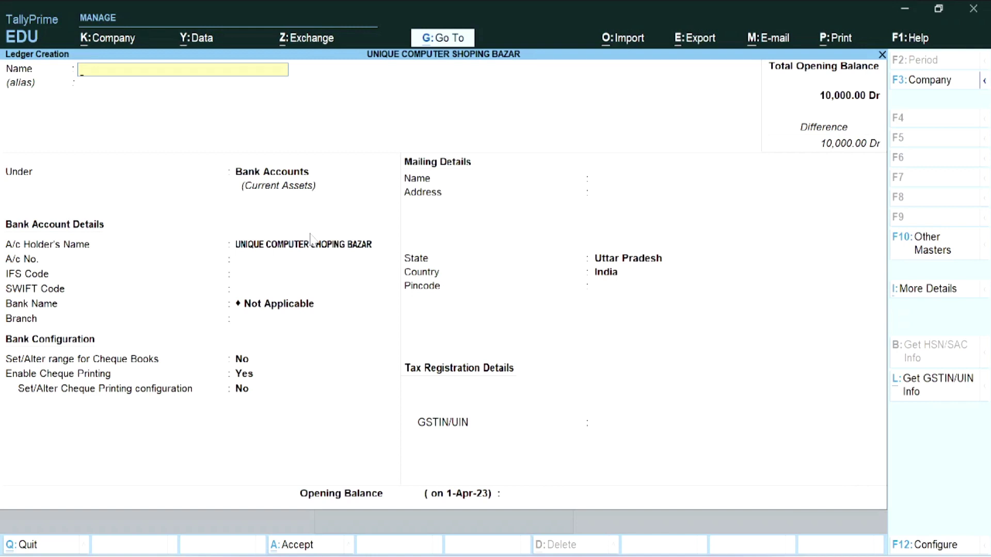
key("Escape")
- Add a ledger named UBIQUE GIFT VOUCHER in Sundry Debtors, Regular registration, then go back to masters
key("Return")
type("UBIQUE GIFT VOUCHER")
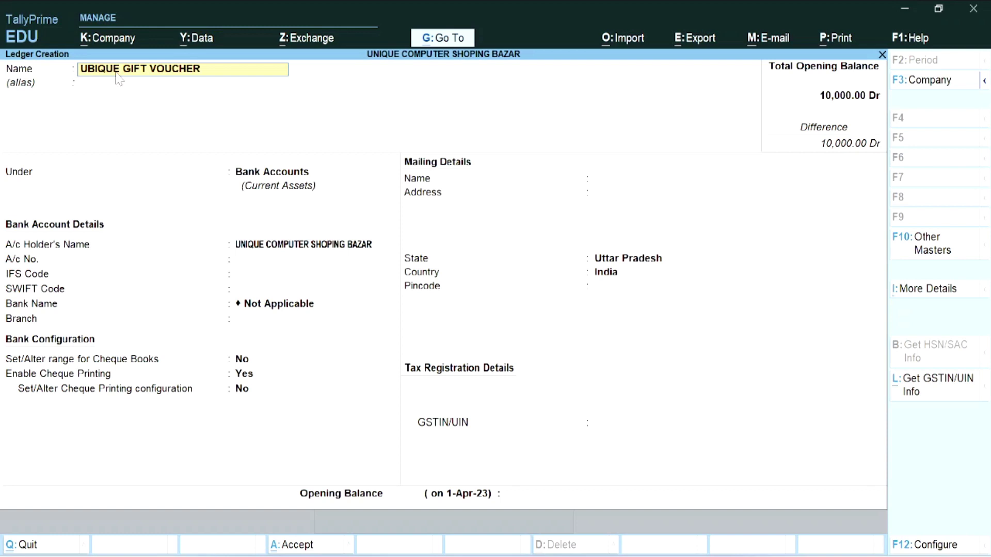
key("Return")
key("Return")
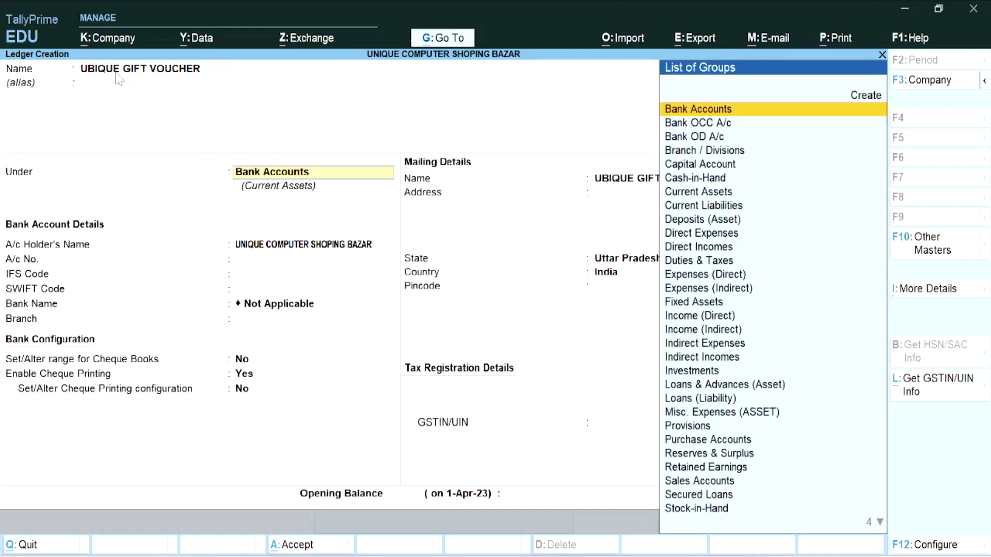
type("S")
key("Down")
key("Down")
key("Down")
key("Down")
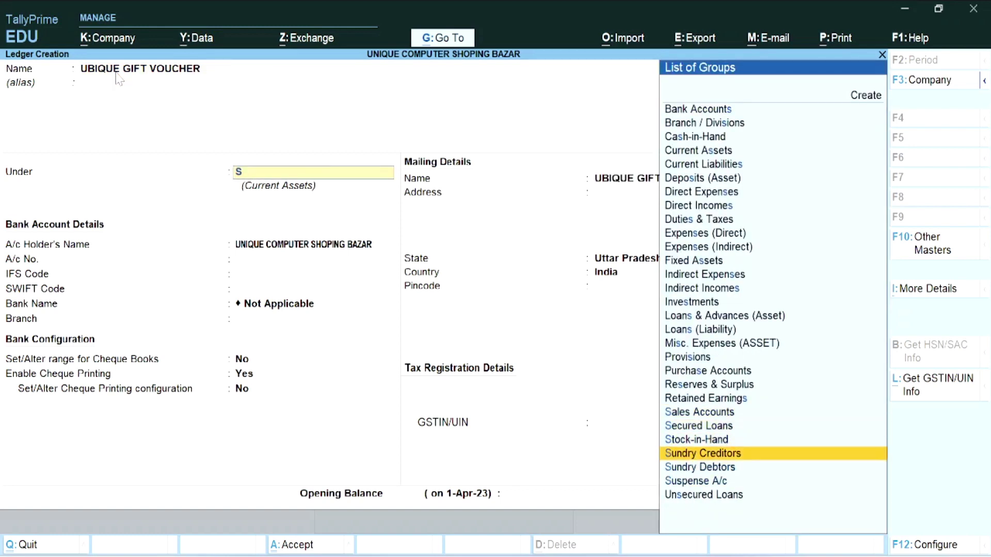
key("Return")
key("Return")
key("Return")
key("Return")
key("Return")
key("Return")
key("Return")
key("Return")
key("Return")
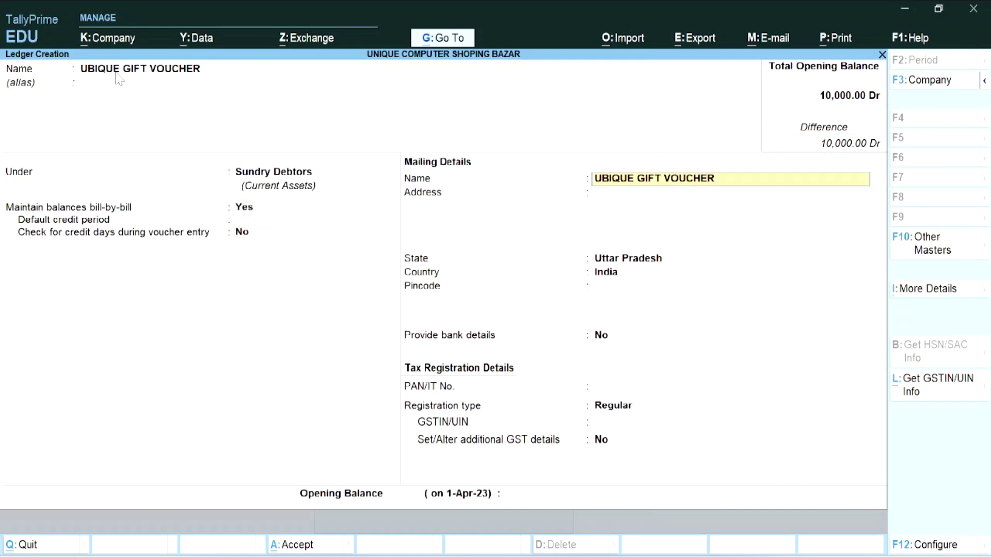
key("Return")
key("Return")
key("Return")
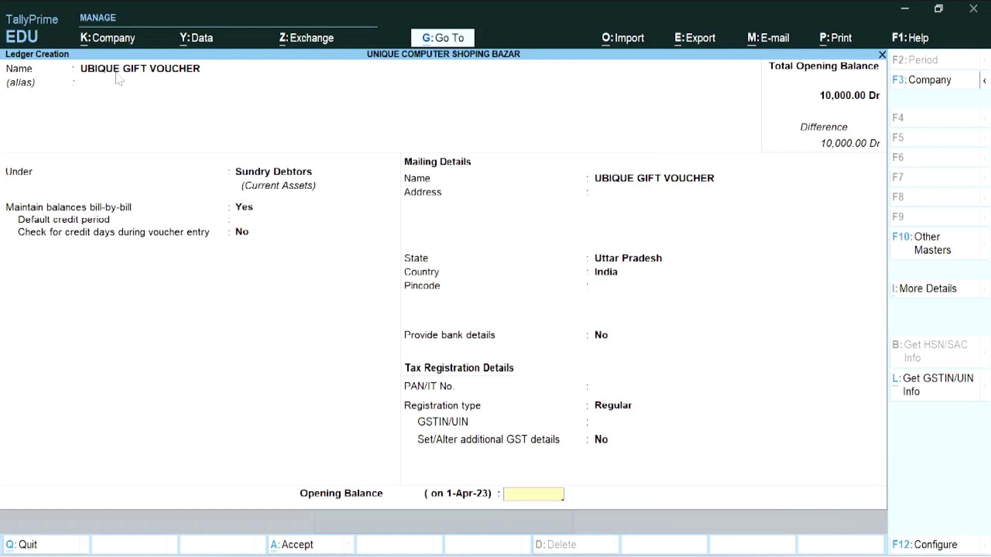
key("Return")
key("Return")
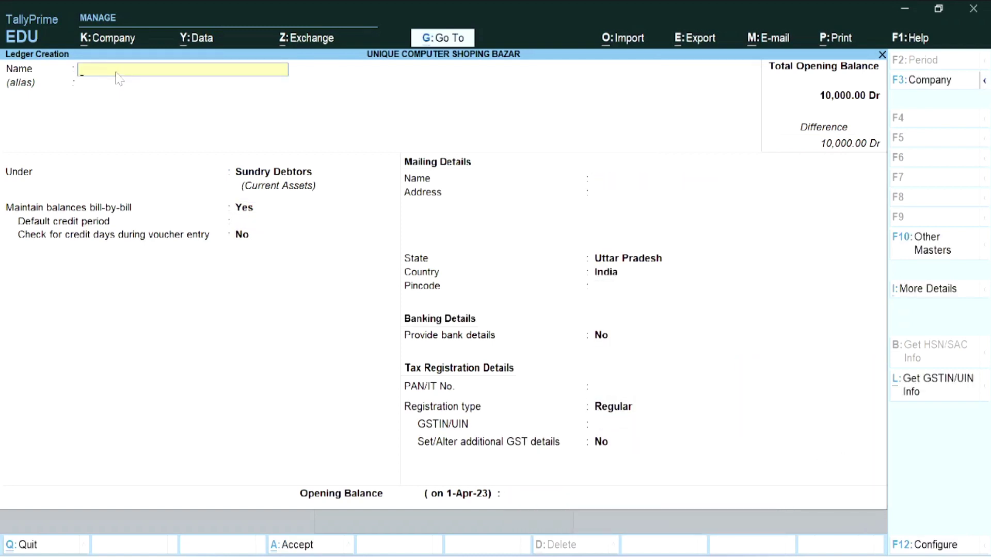
key("Escape")
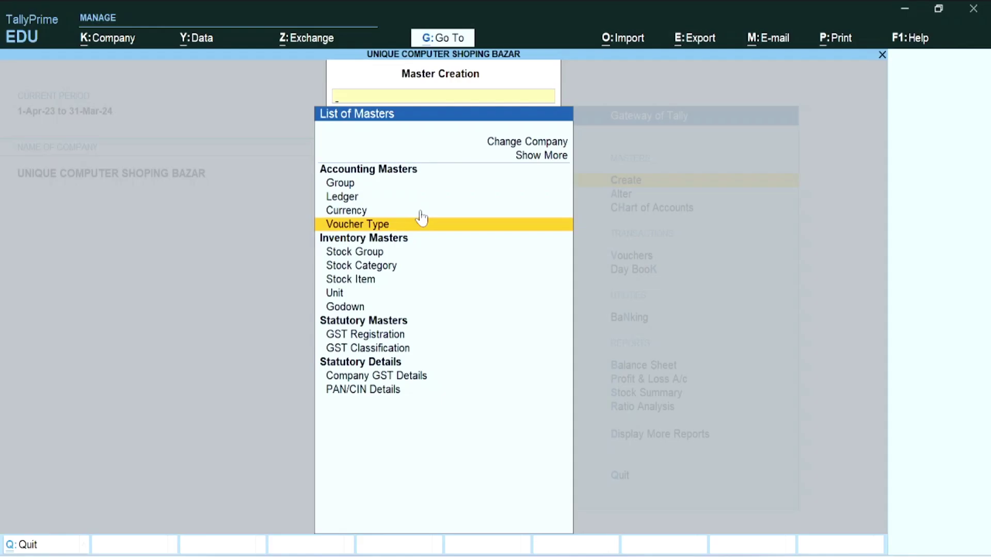
- Create a new voucher type named POINT OF SALES
left_click(420, 217)
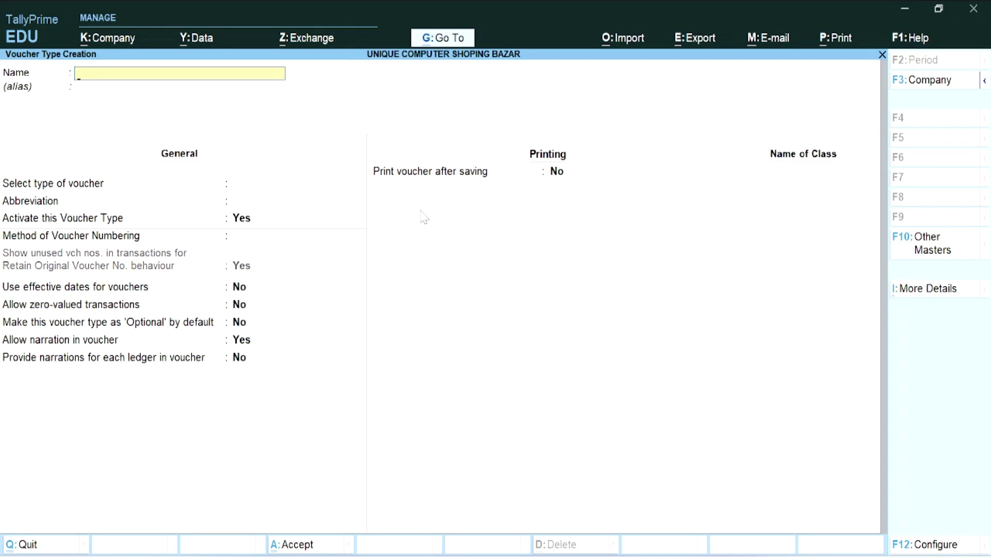
type("POINT OF SALES")
key("Return")
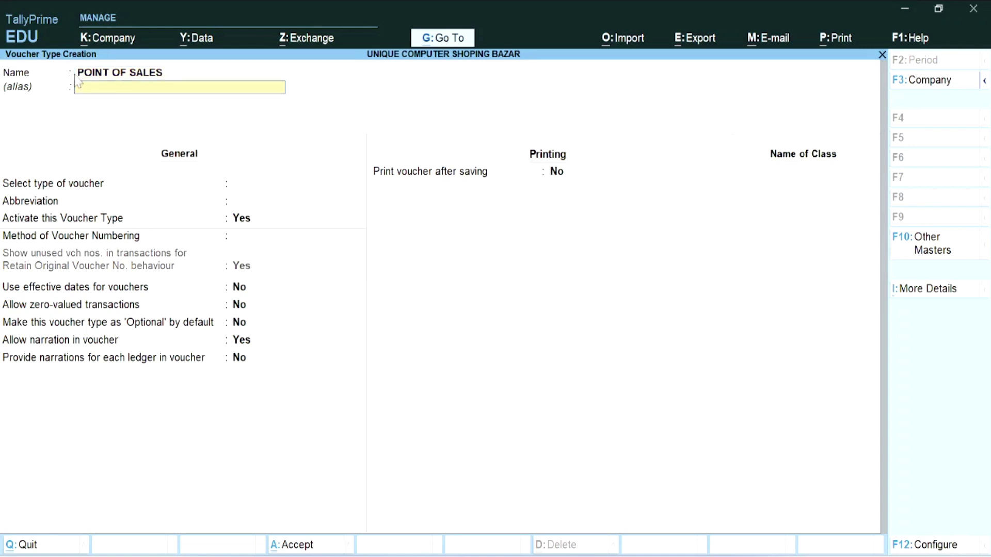
- Set it to type Sales with Automatic numbering and Use for POS invoicing set to Yes
key("Return")
key("Return")
key("Return")
key("Return")
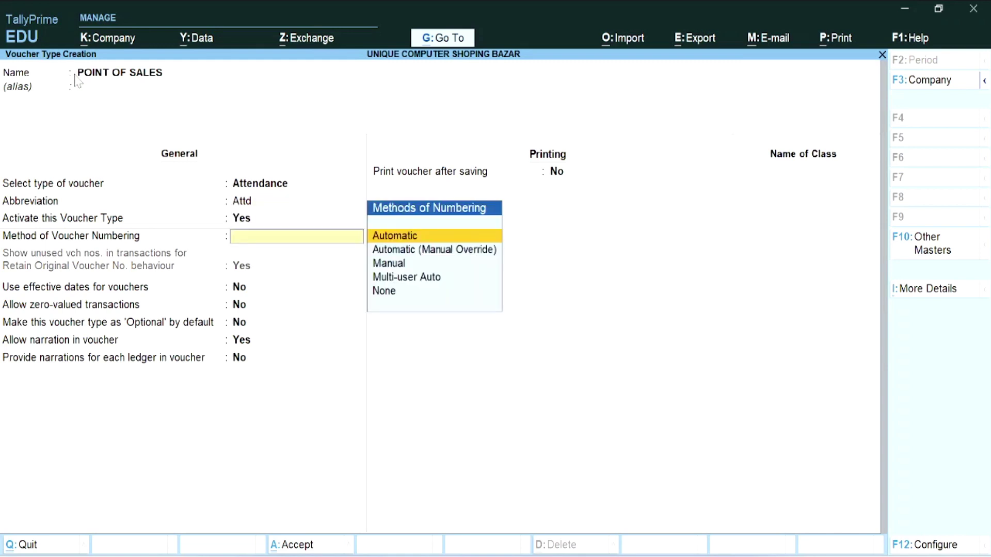
key("Return")
key("Return")
key("Return")
key("Return")
key("Return")
key("Return")
key("Return")
key("Return")
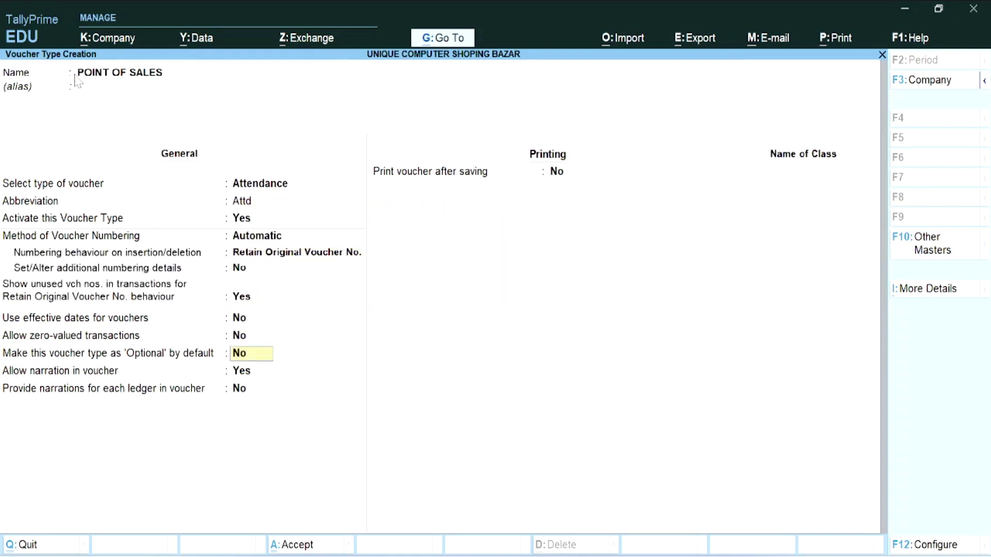
key("Return")
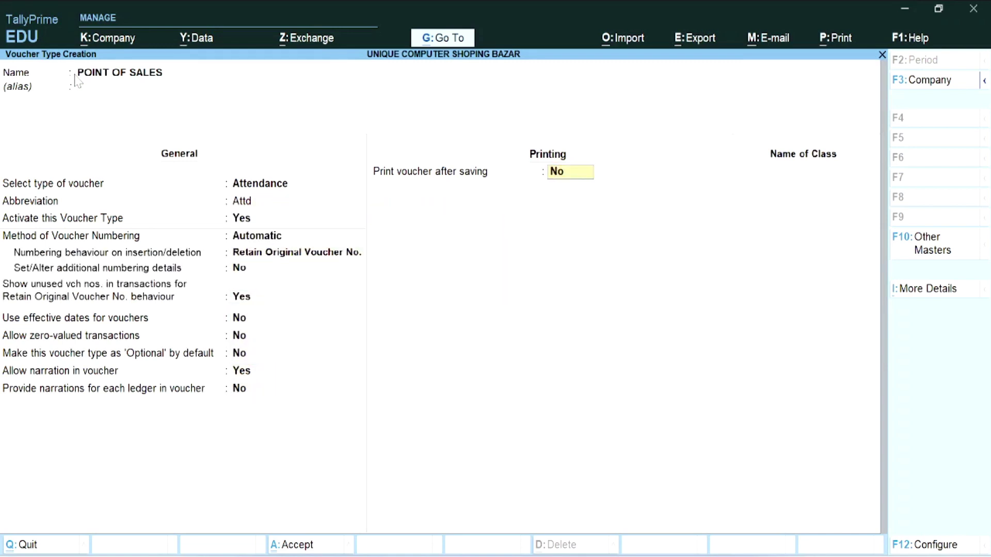
key("Up")
key("Up")
key("Up")
key("Up")
key("Up")
key("Up")
key("Up")
key("Up")
key("Up")
key("Up")
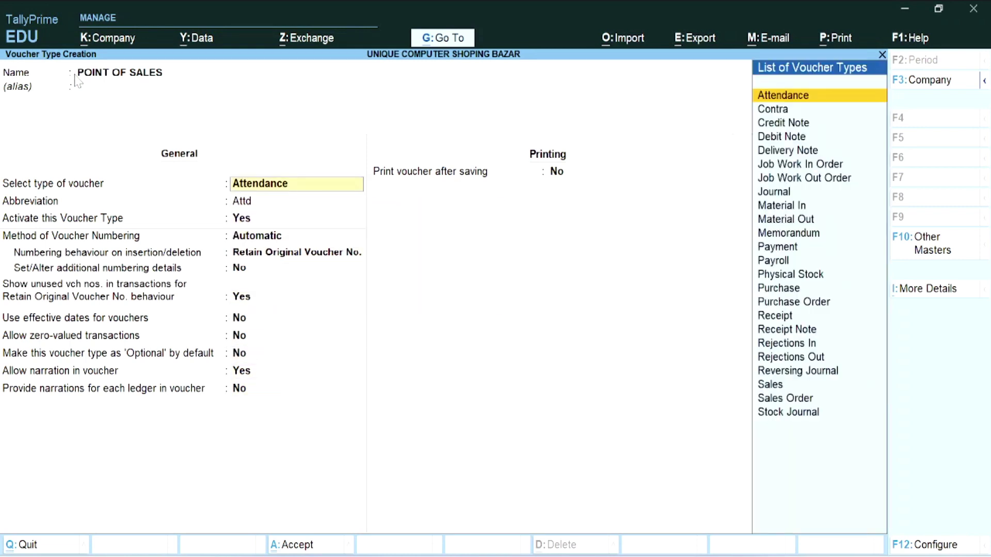
type("S")
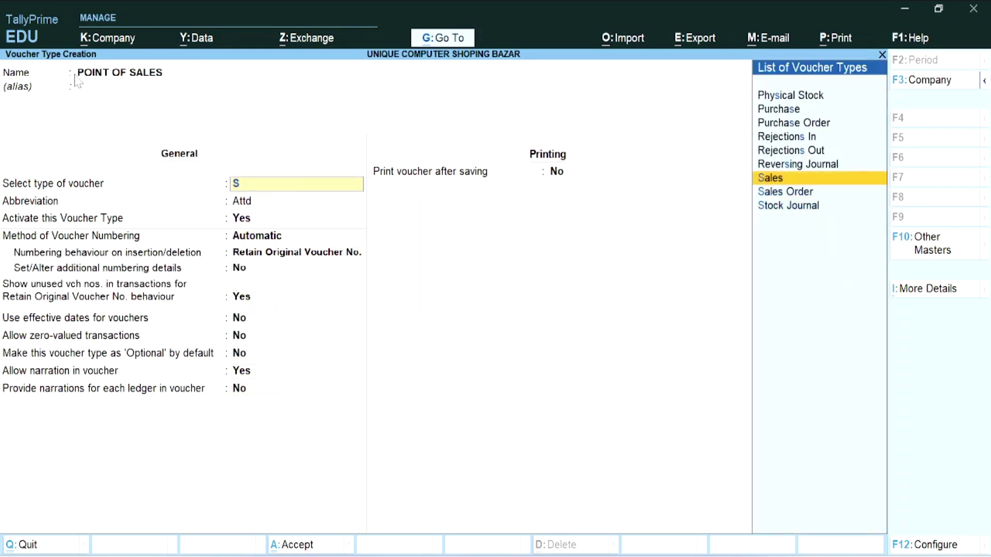
key("Return")
key("Return")
key("Return")
key("Return")
key("Return")
key("Return")
key("Return")
key("Return")
key("Return")
key("Return")
key("Return")
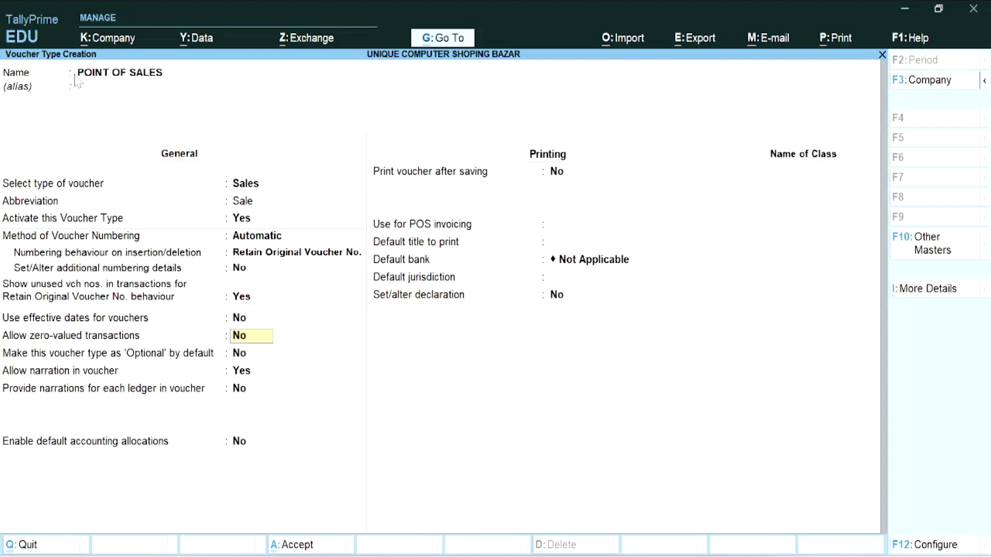
key("Return")
key("Return")
key("Return")
type("Y")
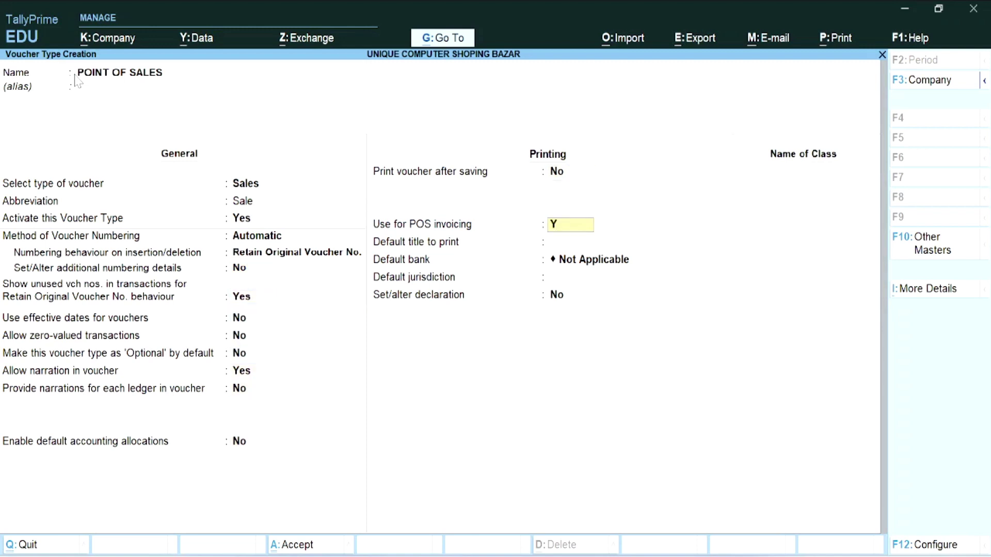
key("Return")
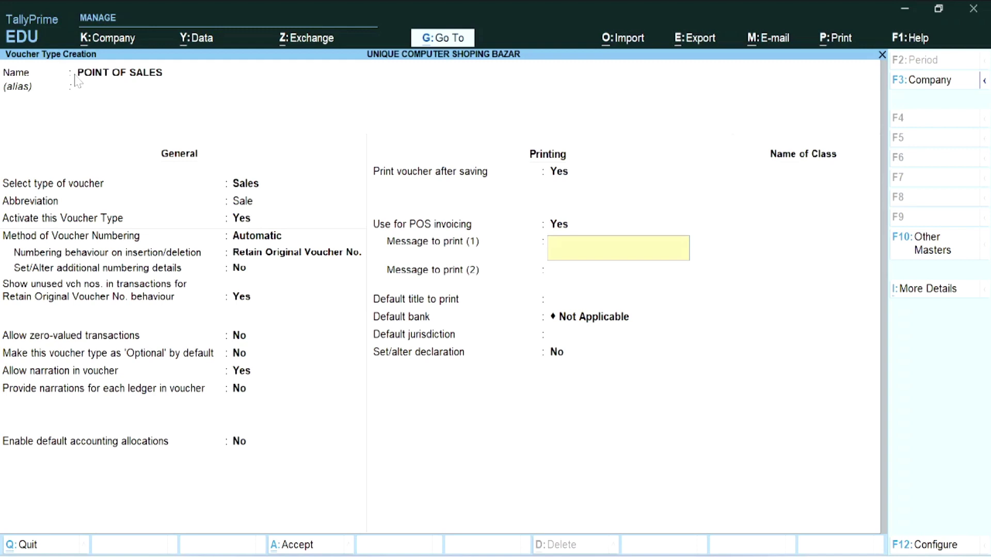
- Enter THANKS and VISIT AGAIN as print messages 1 and 2
type("THANKS")
key("Return")
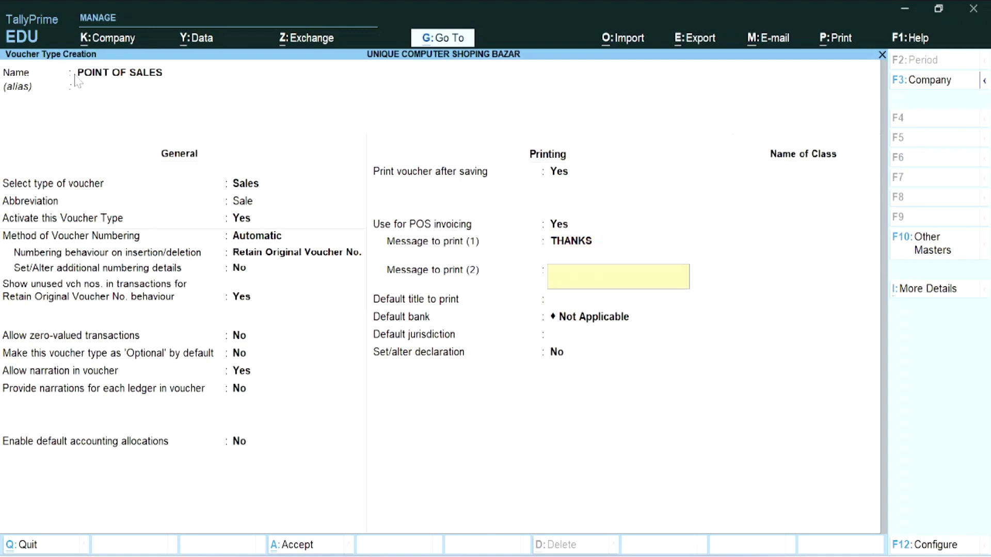
type("VISIT AGAIN")
key("Return")
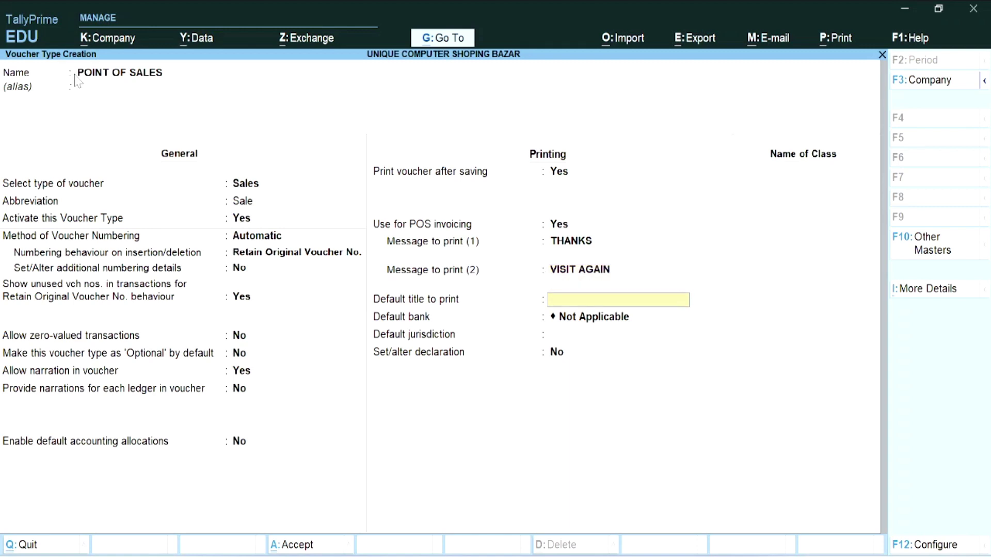
- Set the default title to PRINTED BY USER and keep default bank Not Applicable
type("PRINTED BY USER")
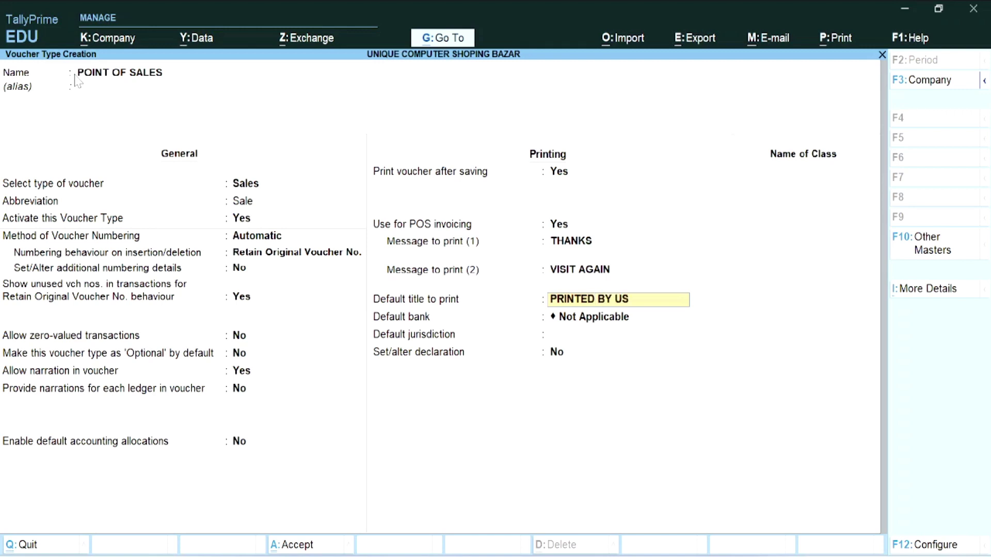
key("Return")
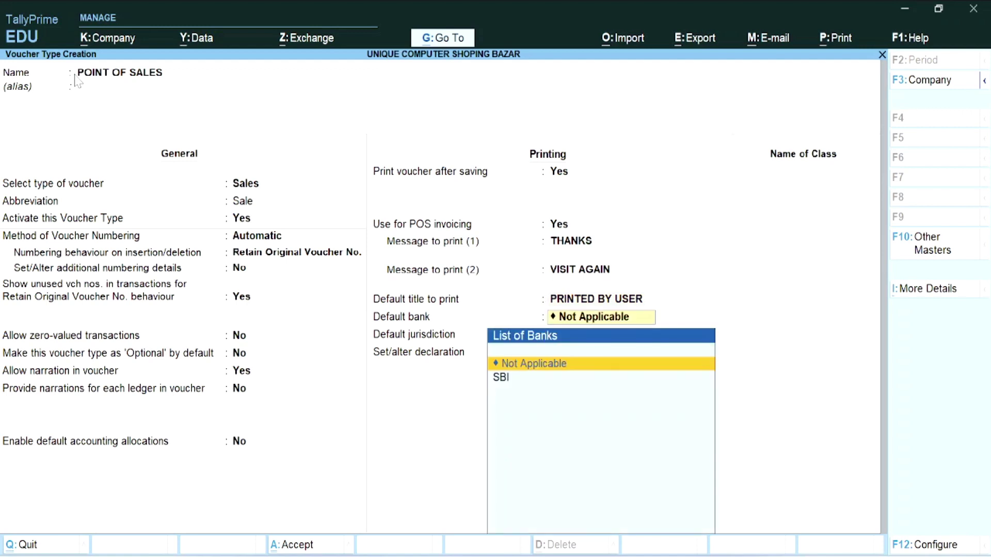
key("Return")
key("Return")
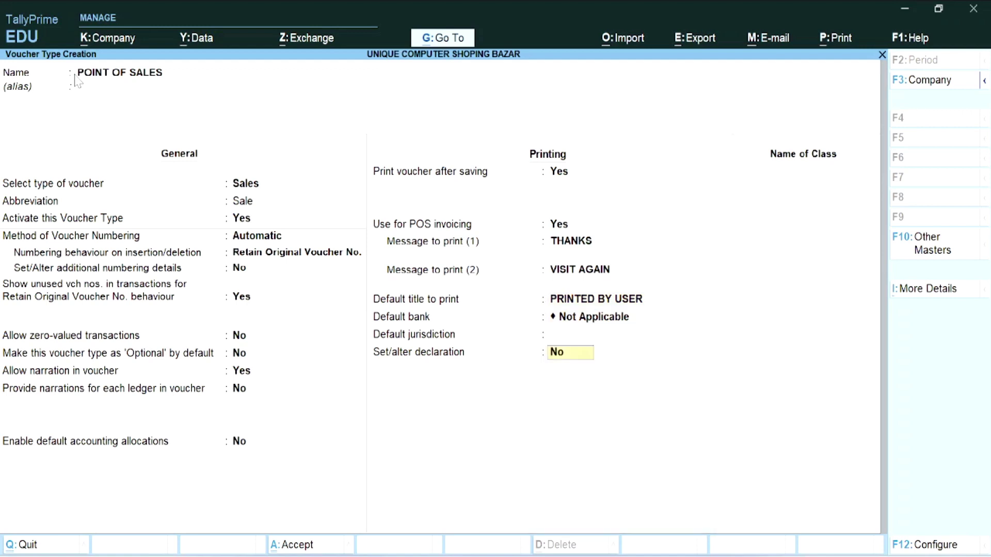
key("Return")
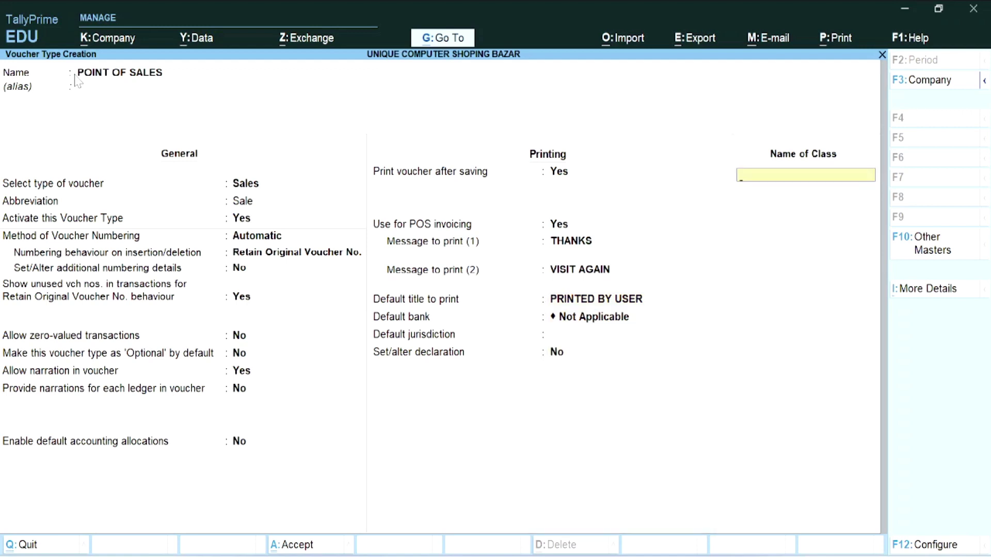
- Create class POS with UBIQUE GIFT VOUCHER as gift voucher ledger and SBI for card payments
type("POS")
key("Return")
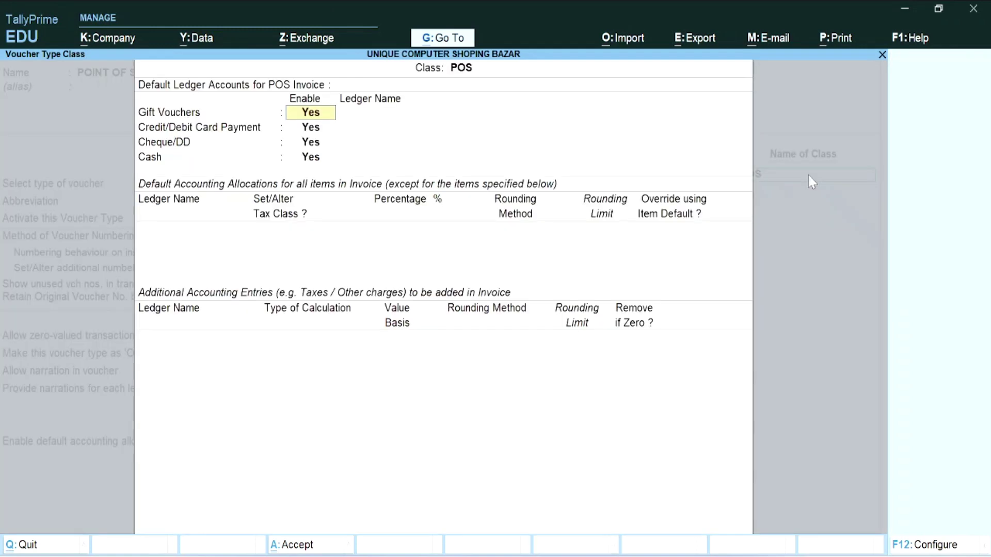
key("Return")
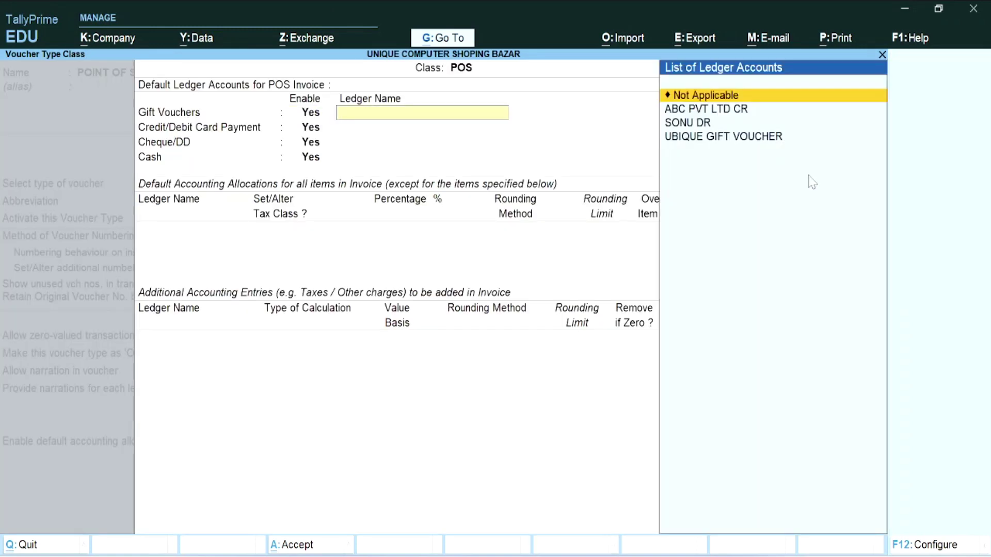
key("Down")
key("Down")
key("Down")
key("Return")
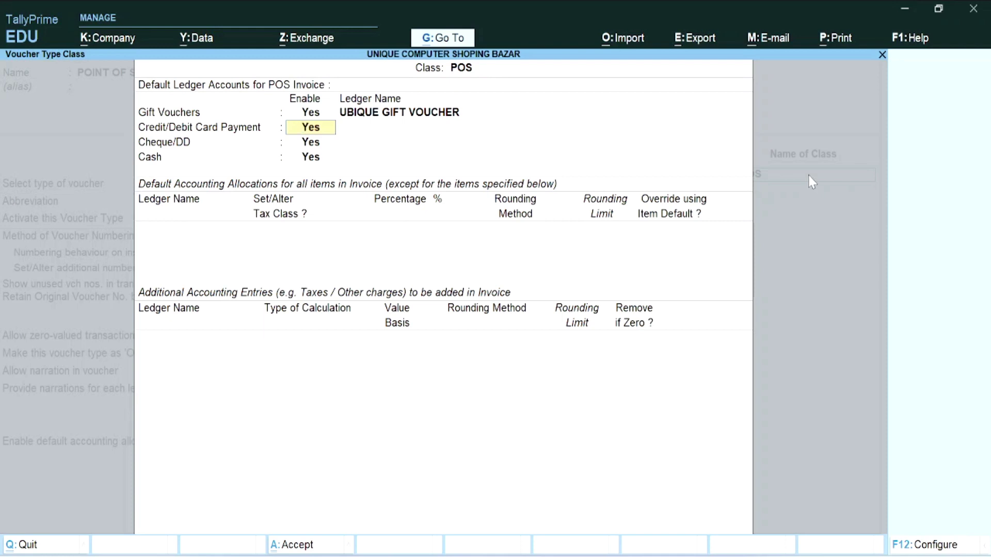
key("Return")
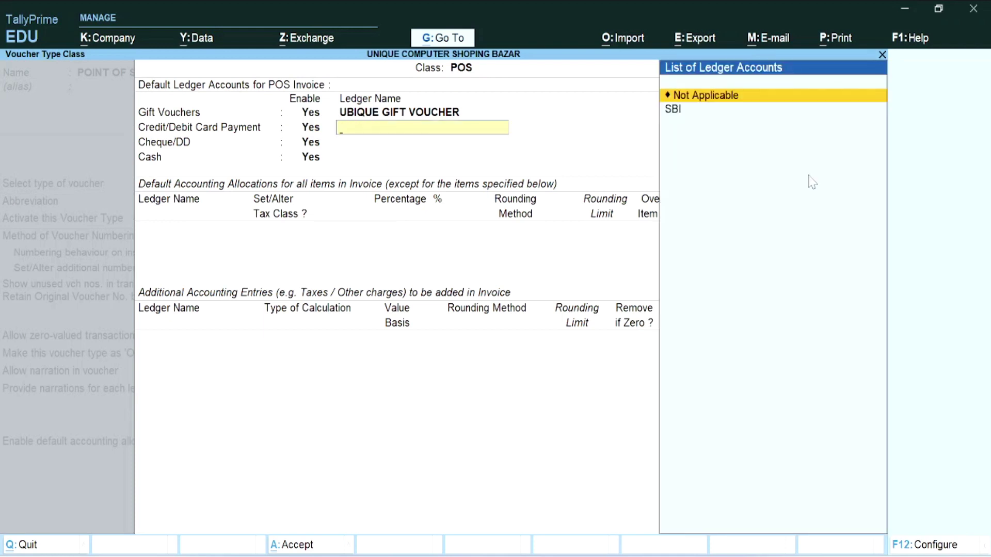
key("Down")
key("Return")
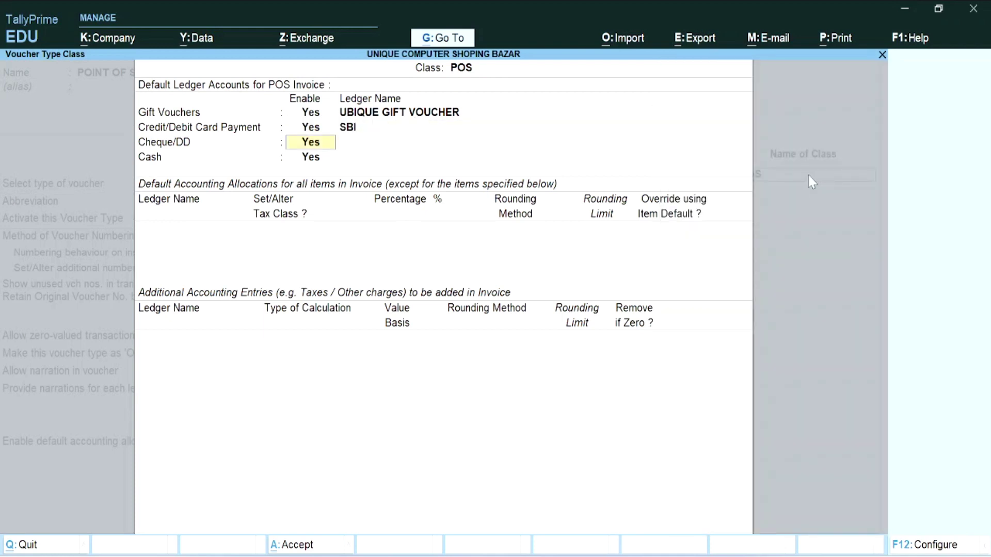
- Set SBI for cheques, Cash for cash payments, and add the SALE AC allocation
key("Return")
key("Down")
key("Return")
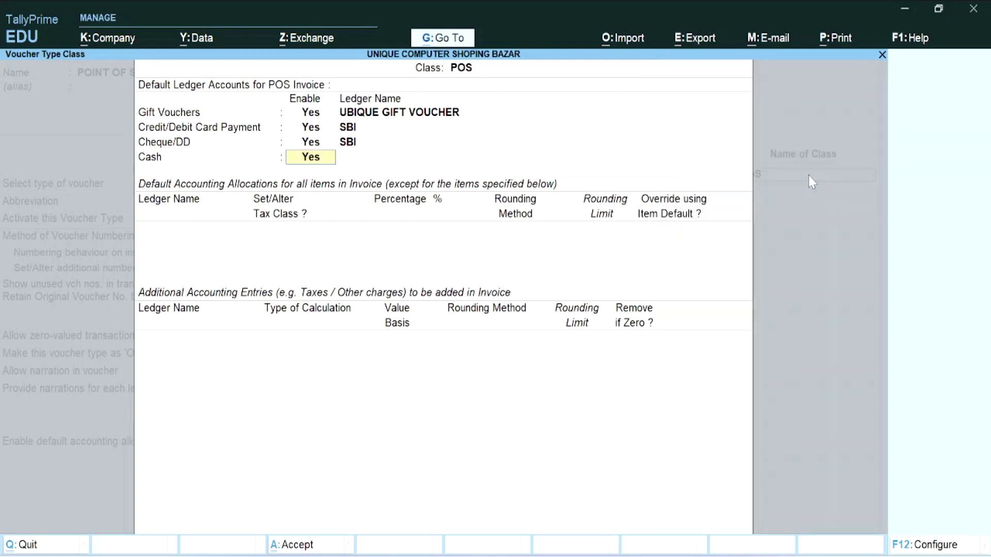
key("Return")
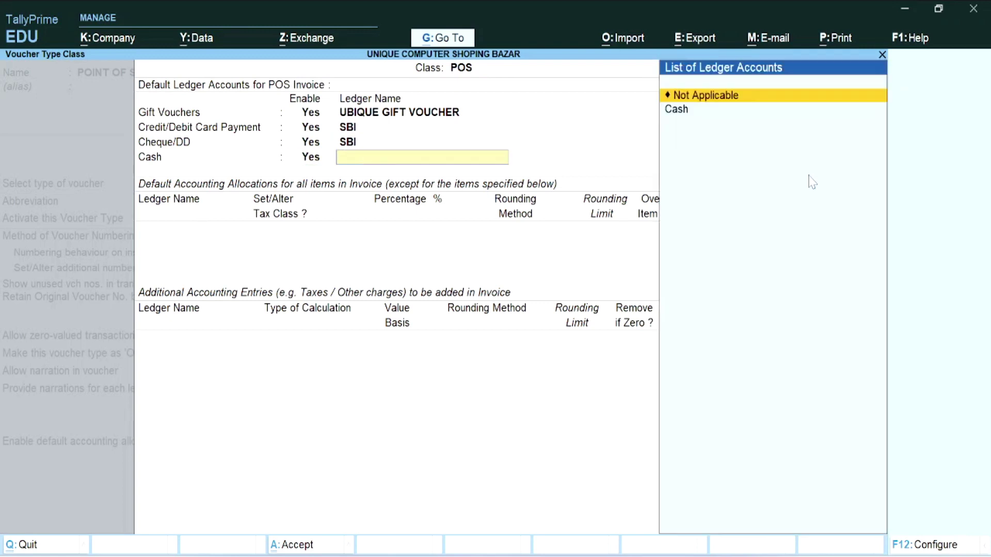
key("Down")
key("Return")
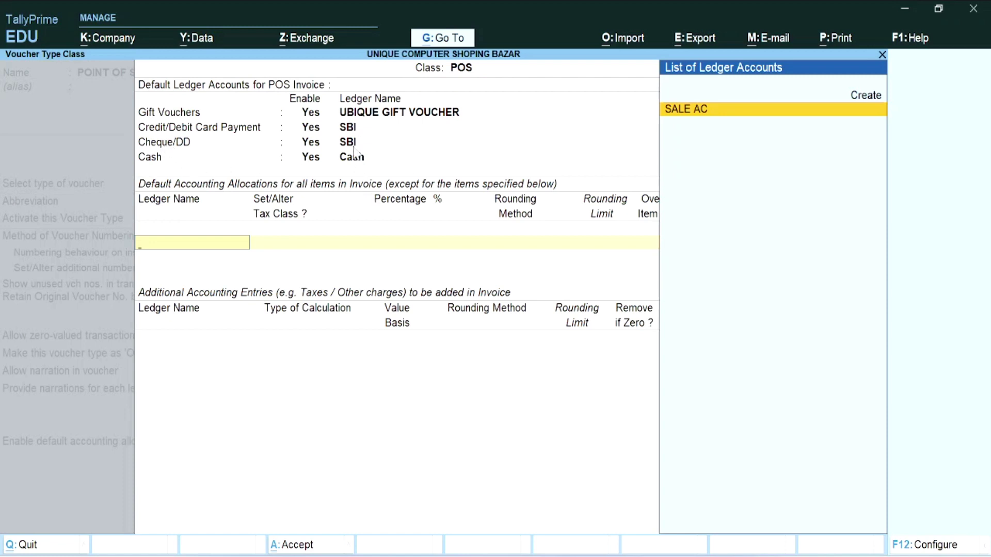
key("Return")
key("Return")
key("Return")
key("Return")
key("Return")
key("Return")
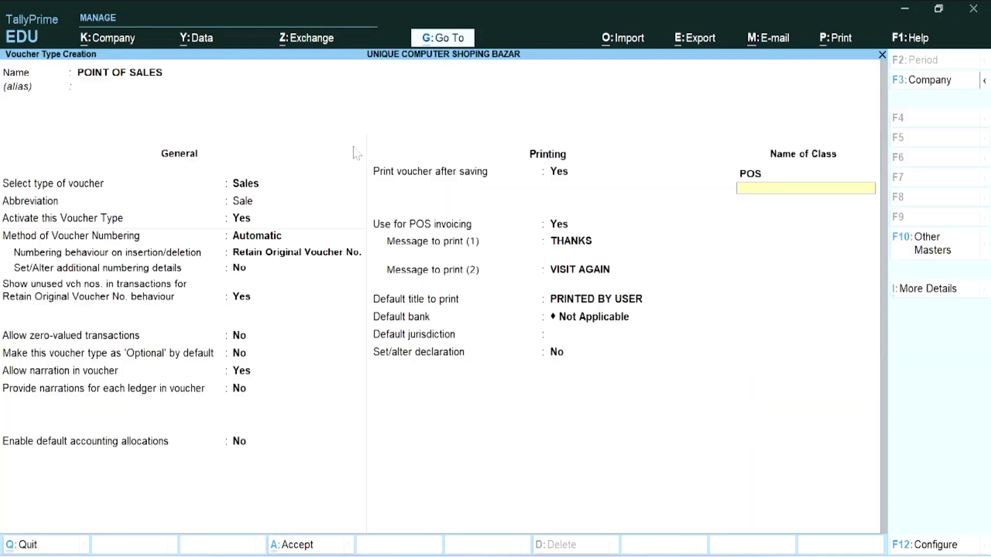
key("Return")
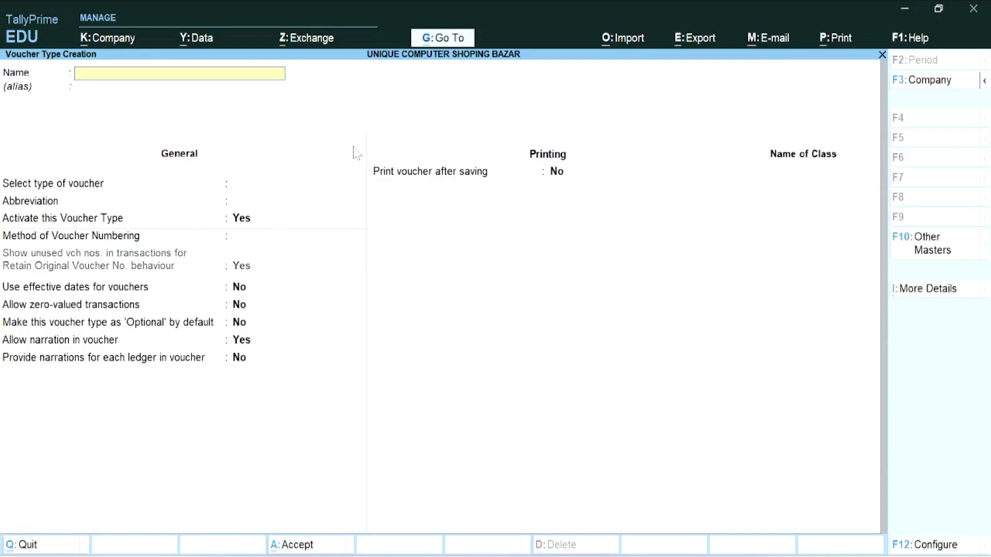
- Quit voucher type creation and open Vouchers from Gateway of Tally
key("Escape")
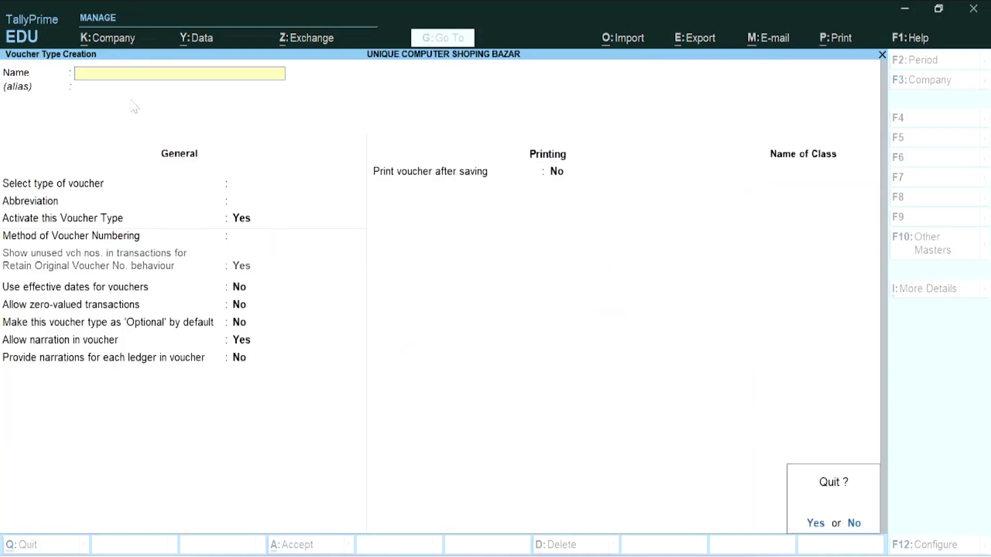
key("Return")
key("Escape")
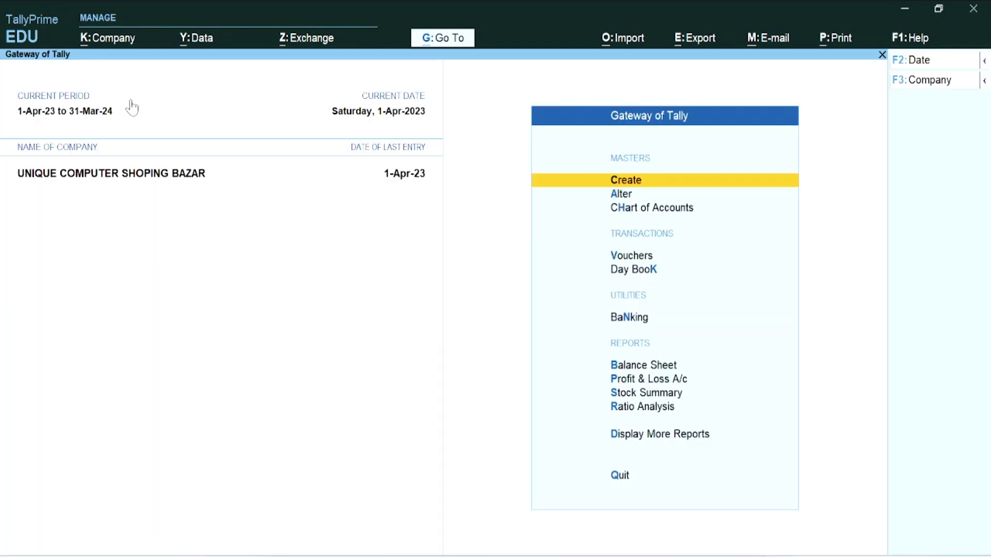
left_click(625, 255)
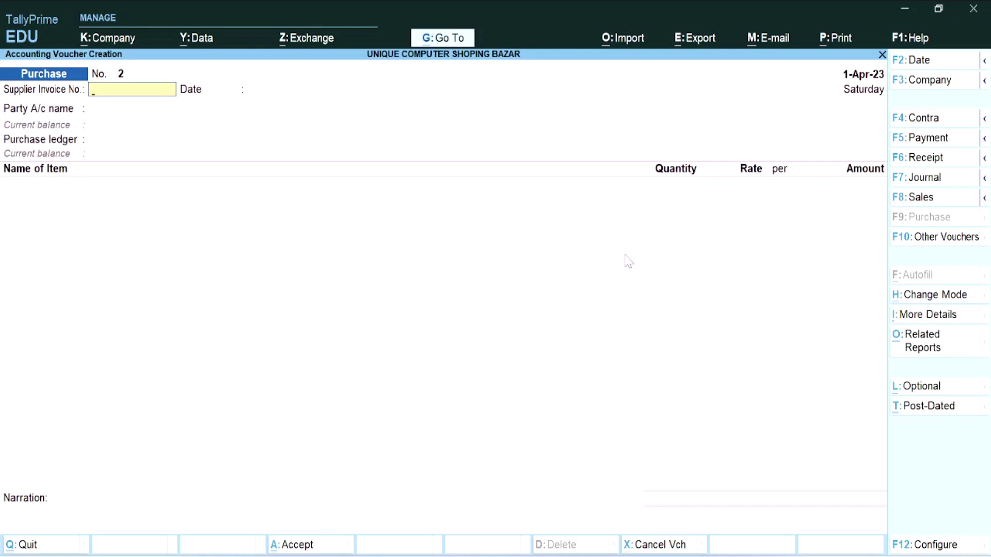
- Change the voucher type to POINT OF SALES from the list of types
key("F8")
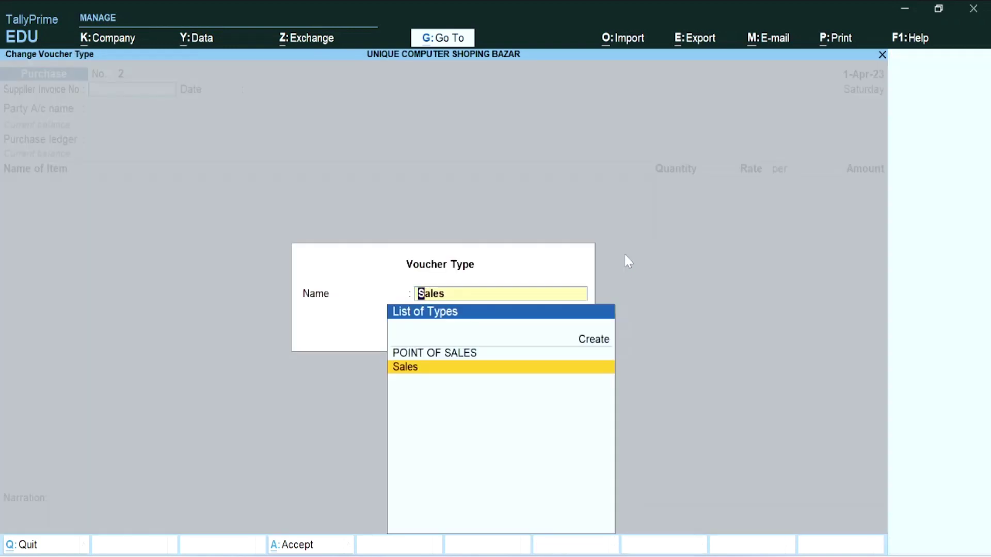
key("Up")
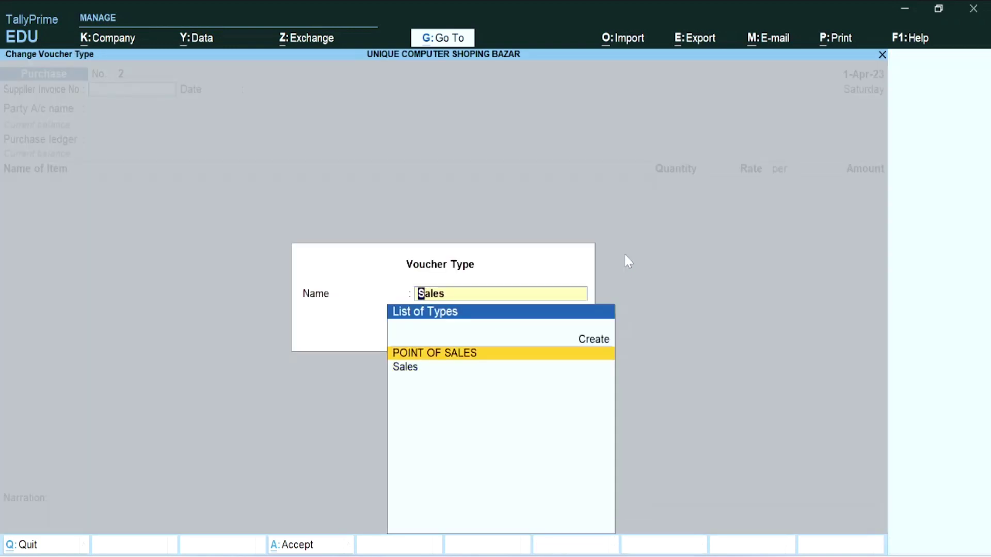
key("Down")
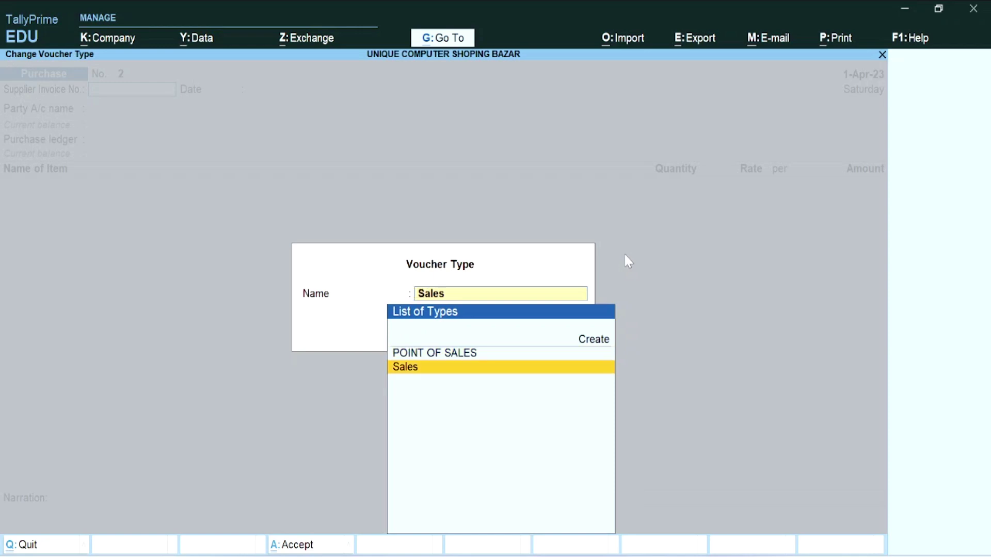
key("Up")
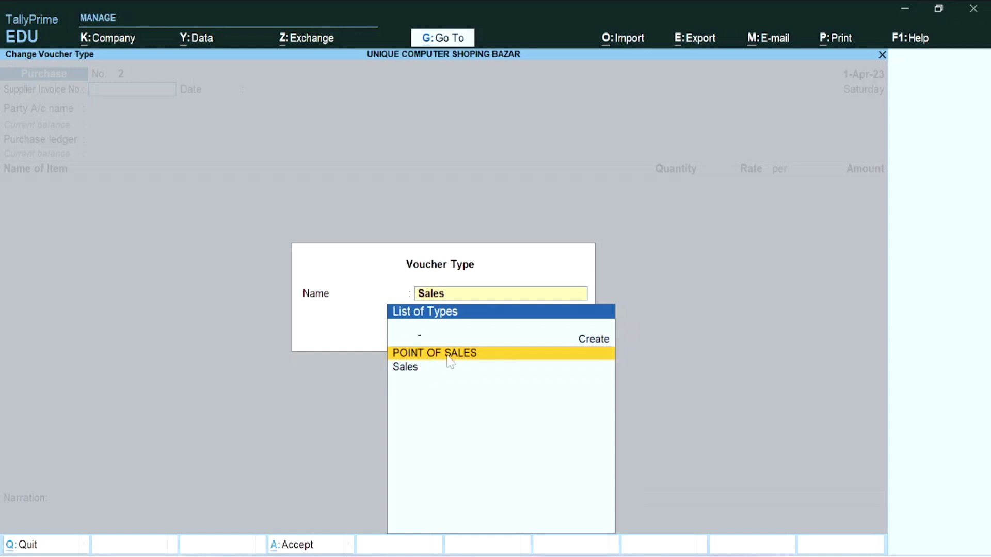
left_click(447, 357)
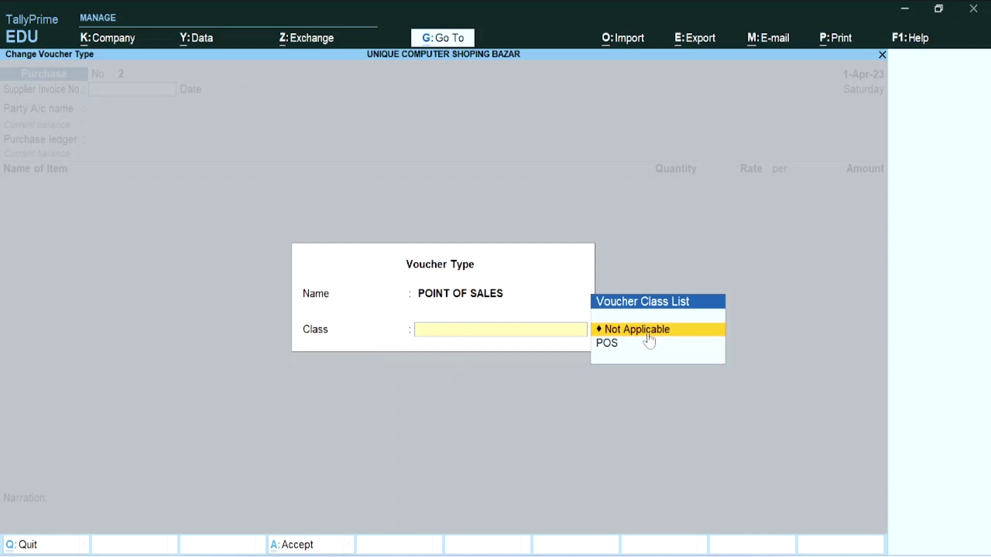
- Select the POS voucher class and leave the party account as Not Applicable
left_click(611, 344)
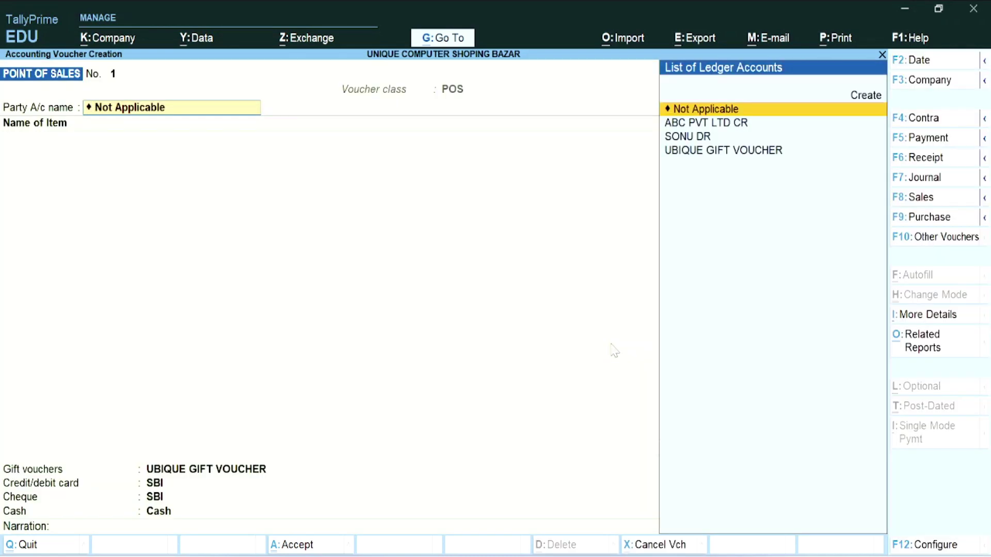
key("Down")
key("Down")
key("Down")
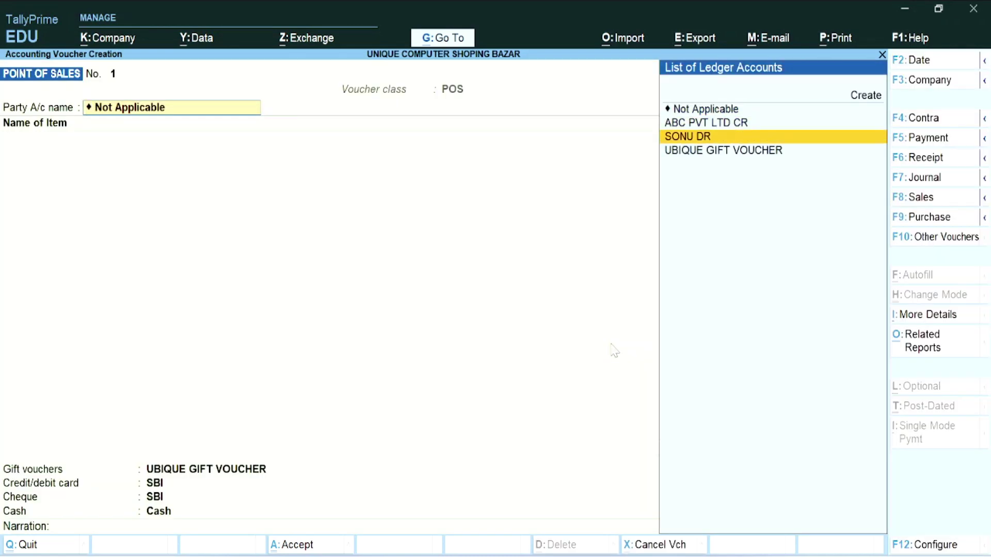
key("Up")
key("Up")
key("Up")
key("Down")
key("Down")
key("Down")
key("Up")
key("Up")
key("Up")
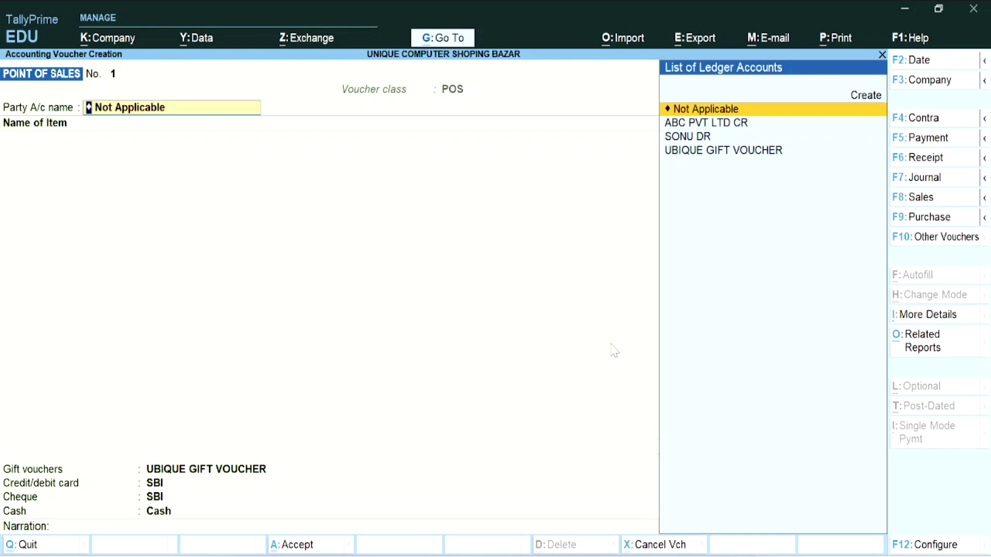
key("Return")
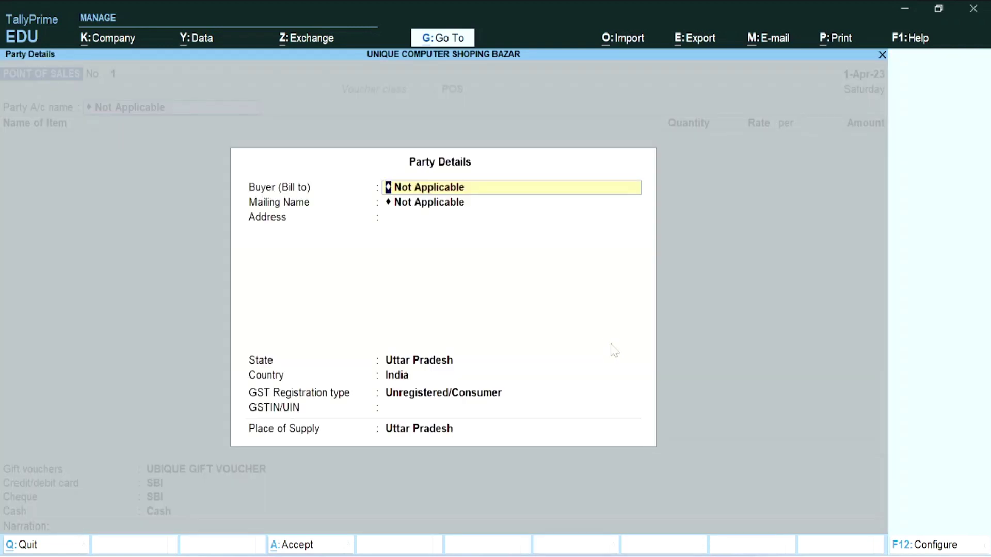
- Enter the buyer's name and address in Party Details, keeping state Uttar Pradesh
key("BackSpace")
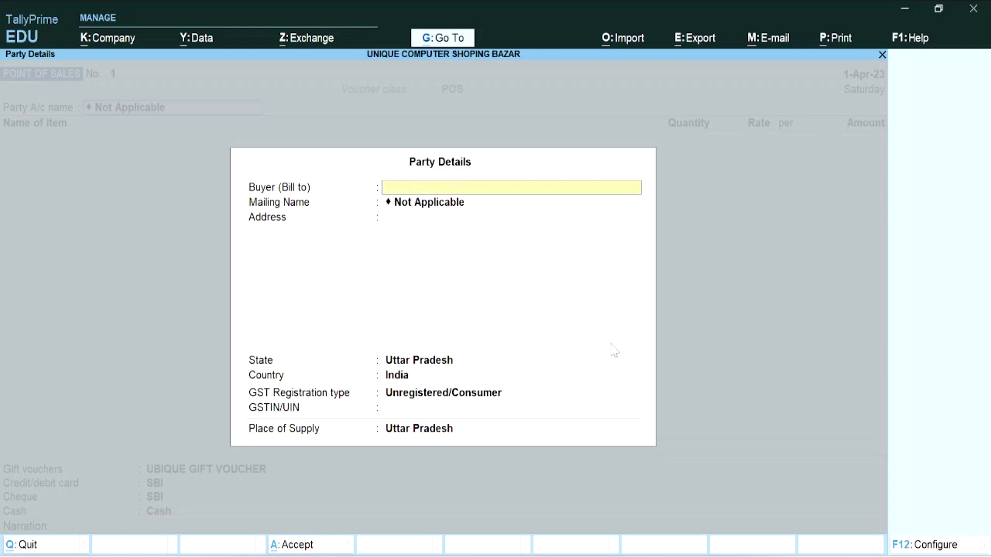
type("AMIT")
key("Return")
key("Return")
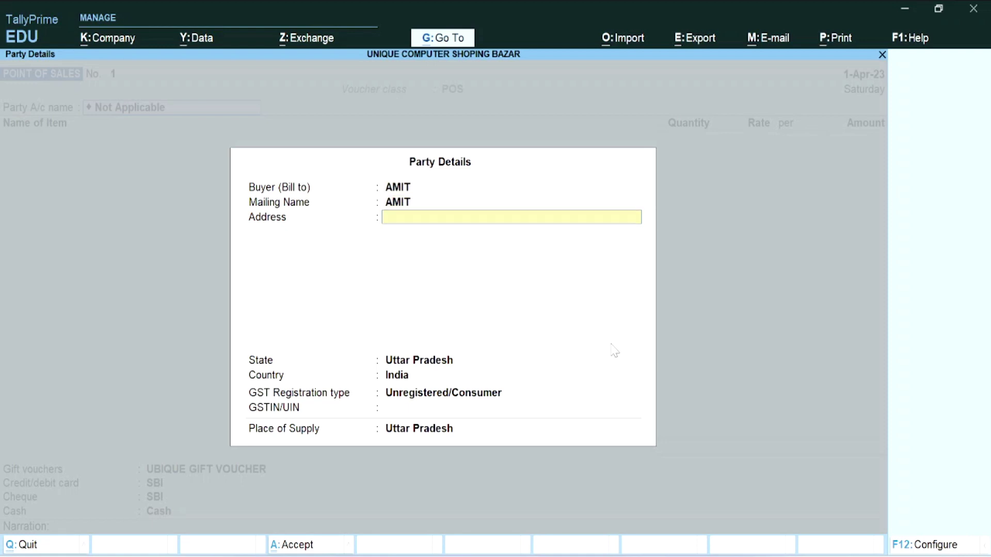
type("UNCHAHAR RBL")
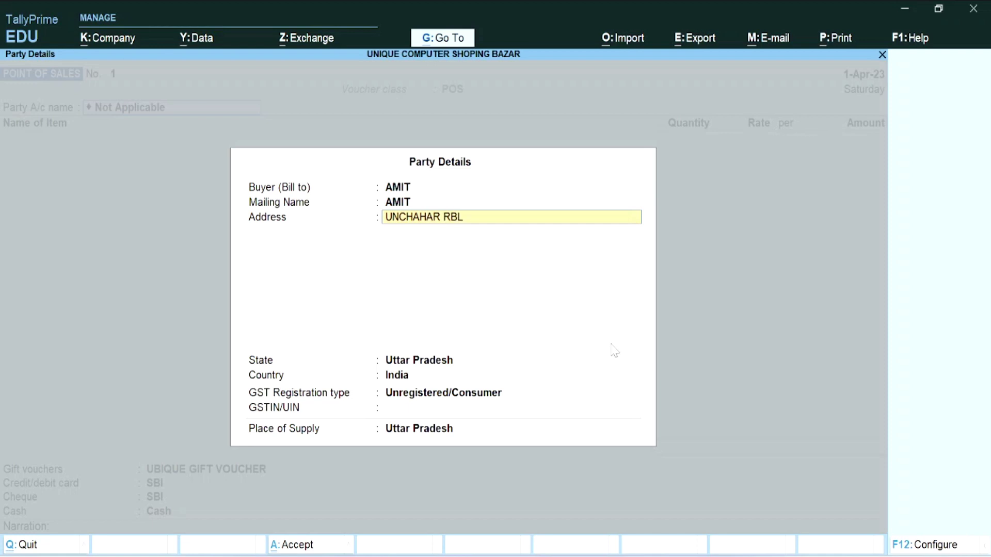
key("Return")
key("Return")
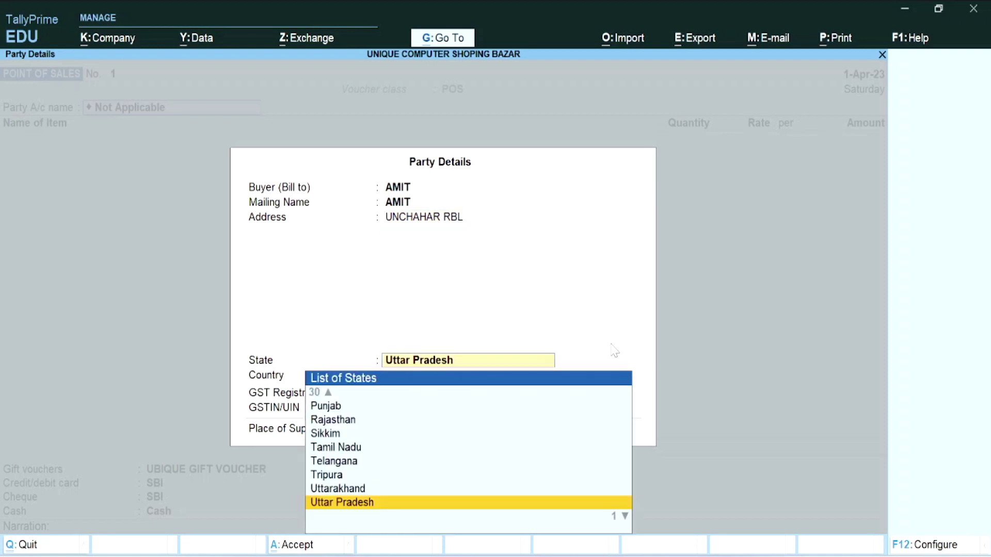
key("Return")
key("Return")
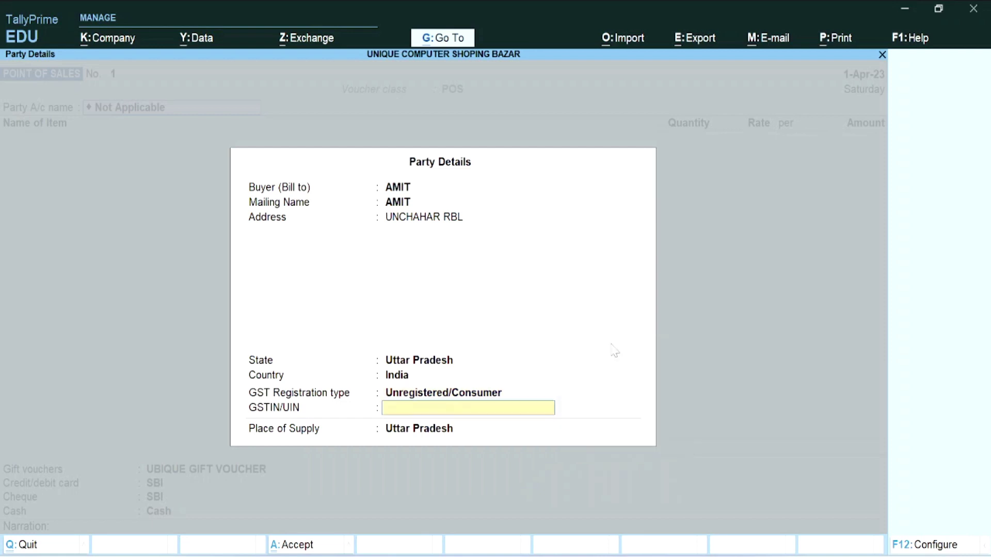
key("Return")
key("Return")
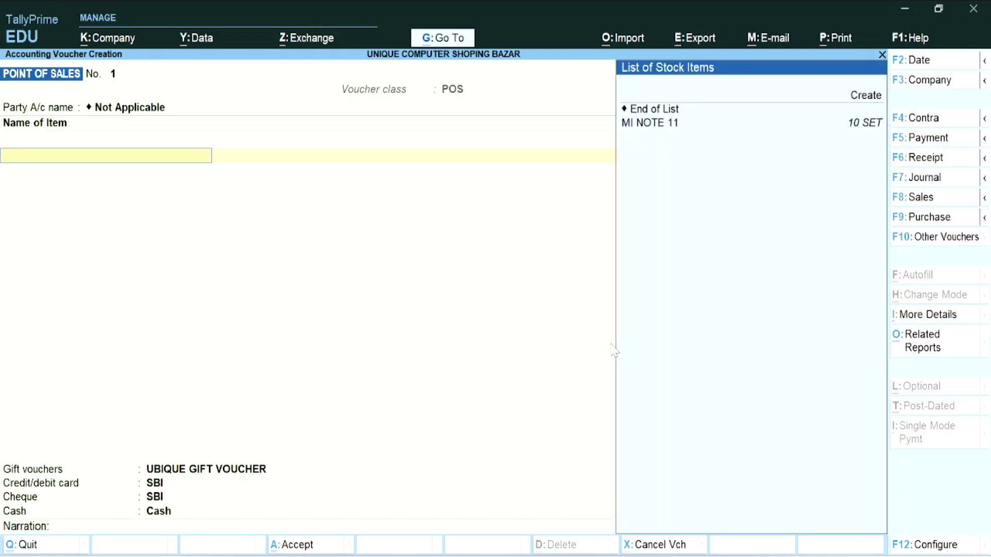
- Add MI NOTE 11 at a rate of 10,000 and finish the item list
key("Down")
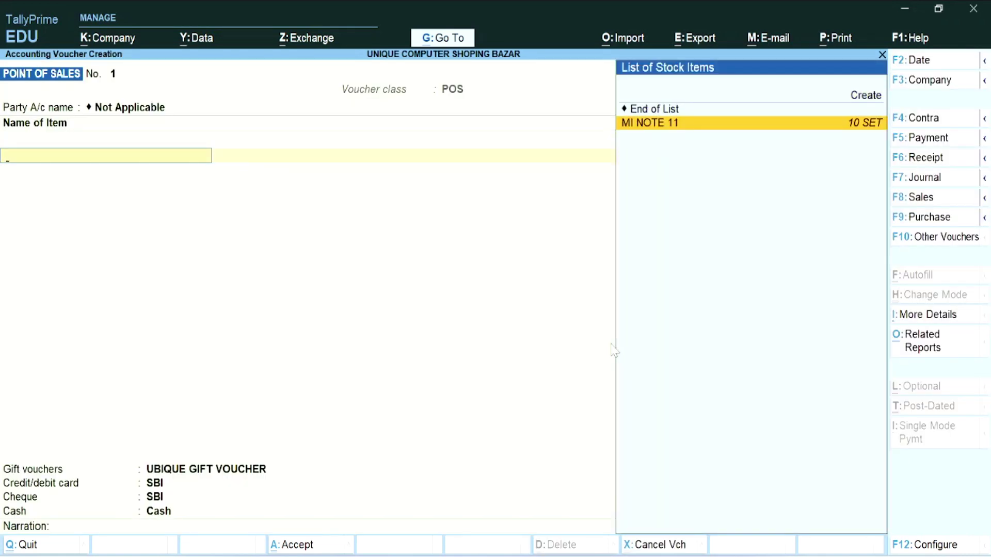
key("Up")
key("Down")
key("Return")
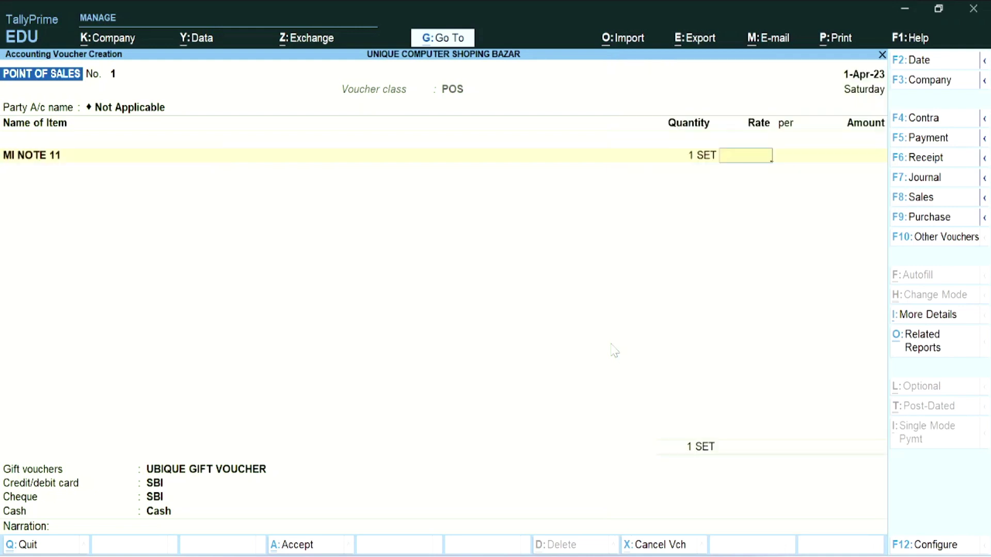
type("10,000")
key("Return")
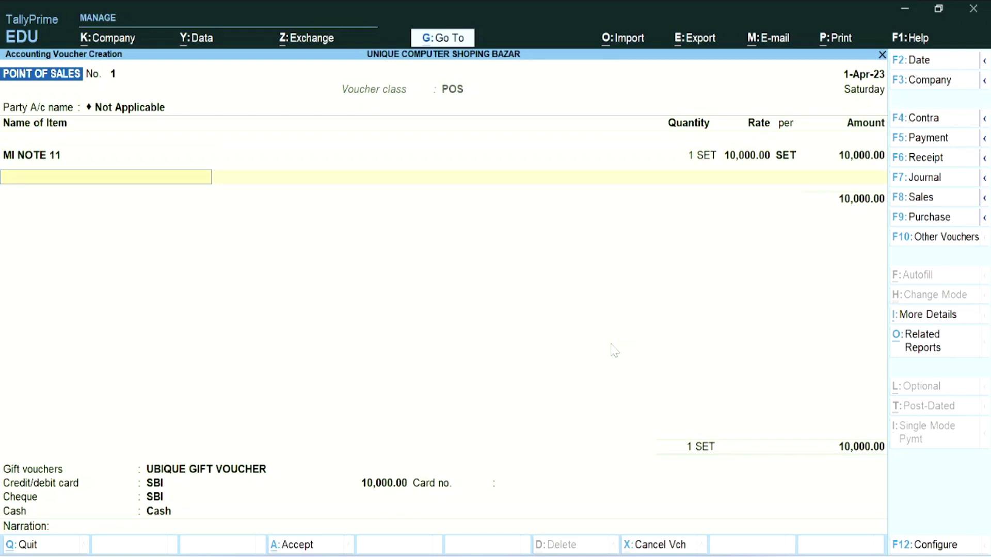
key("Return")
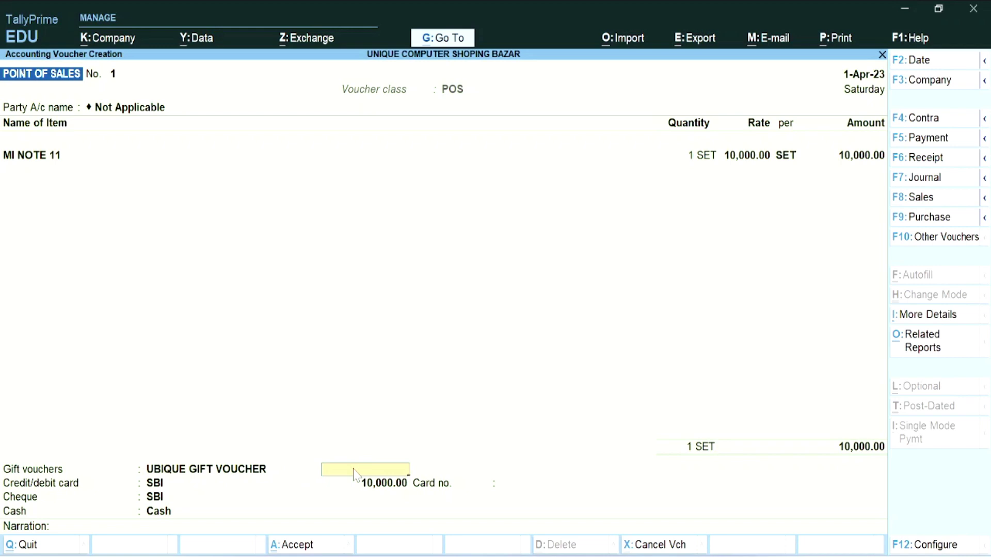
- Enter 2,000 by gift voucher and 3,000 by card with the card number
type("2000")
key("Return")
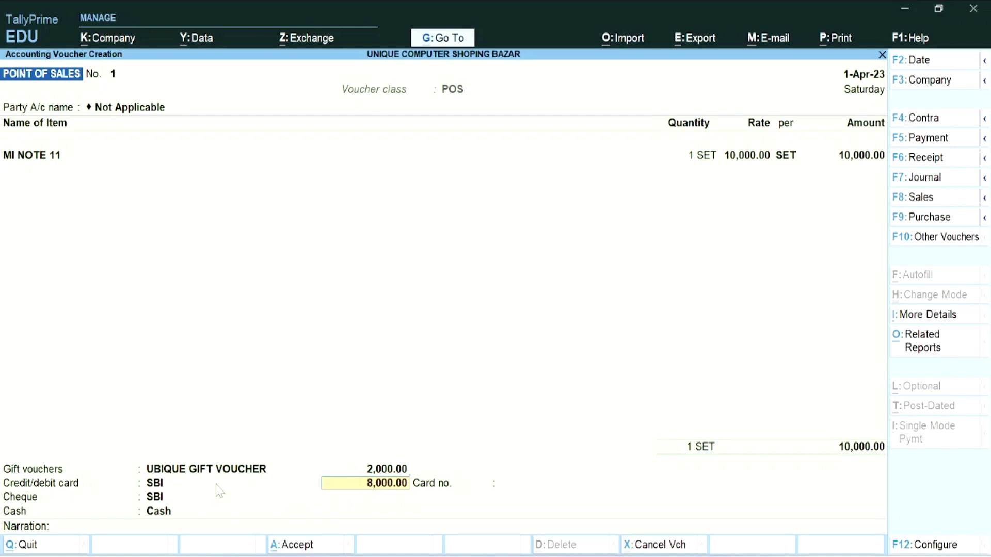
type("3,00")
type("0")
key("Return")
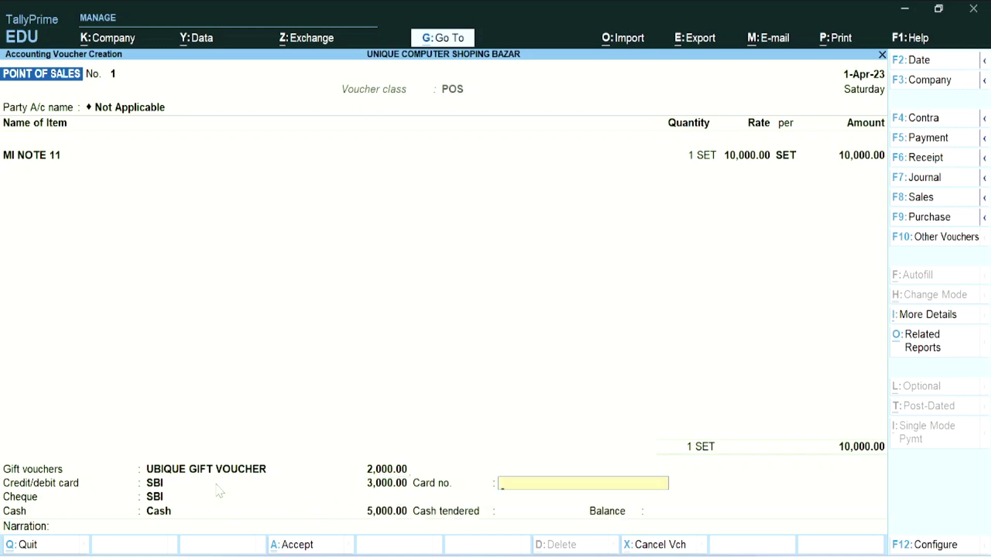
type("98988080")
key("Return")
- Record a 2,000 HDFC cheque and 3,000 cash tendered, then save the invoice
key("Up")
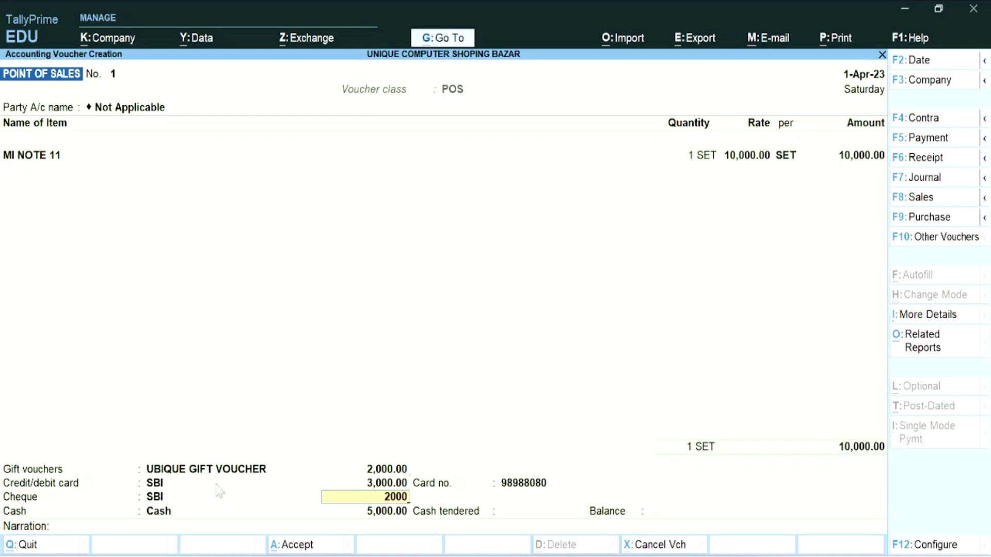
key("Return")
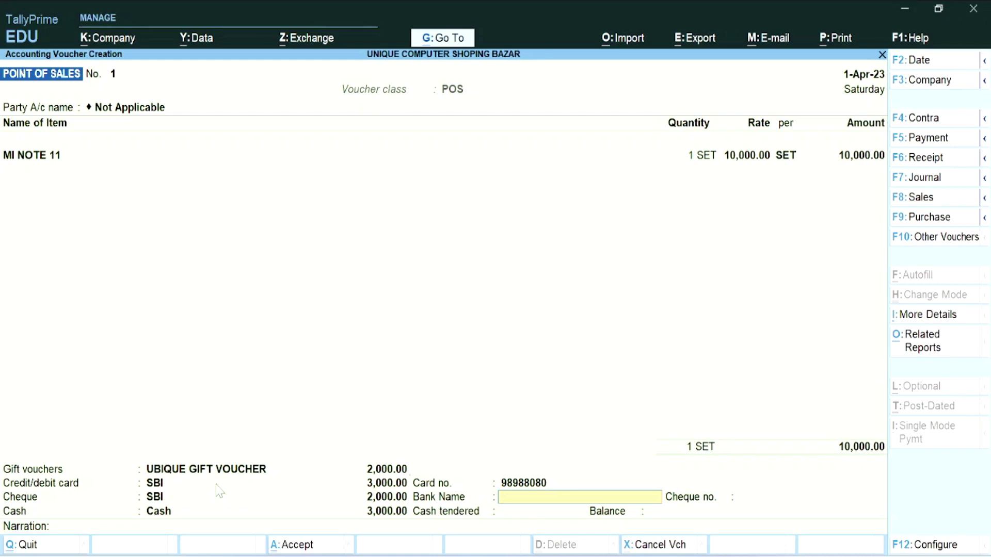
key("Return")
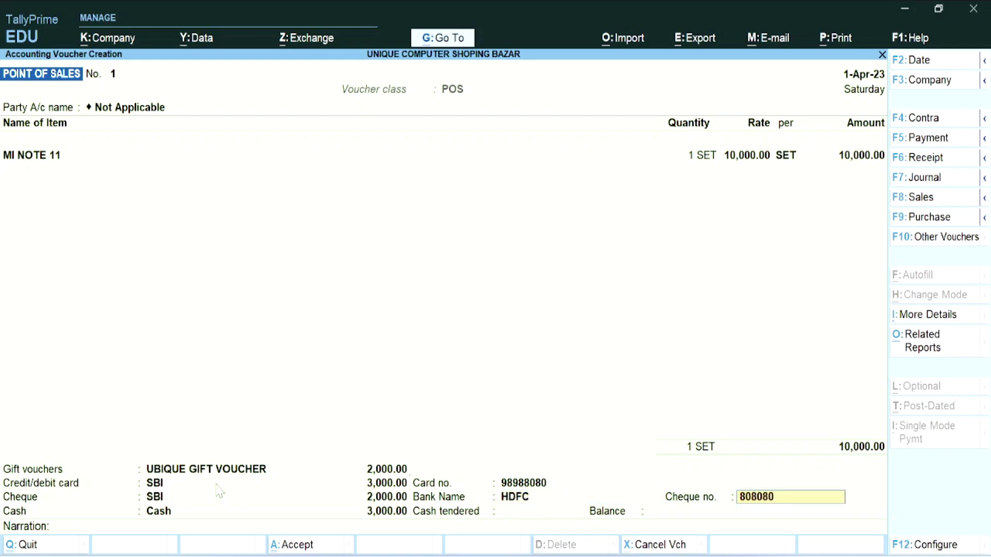
key("Return")
key("Return")
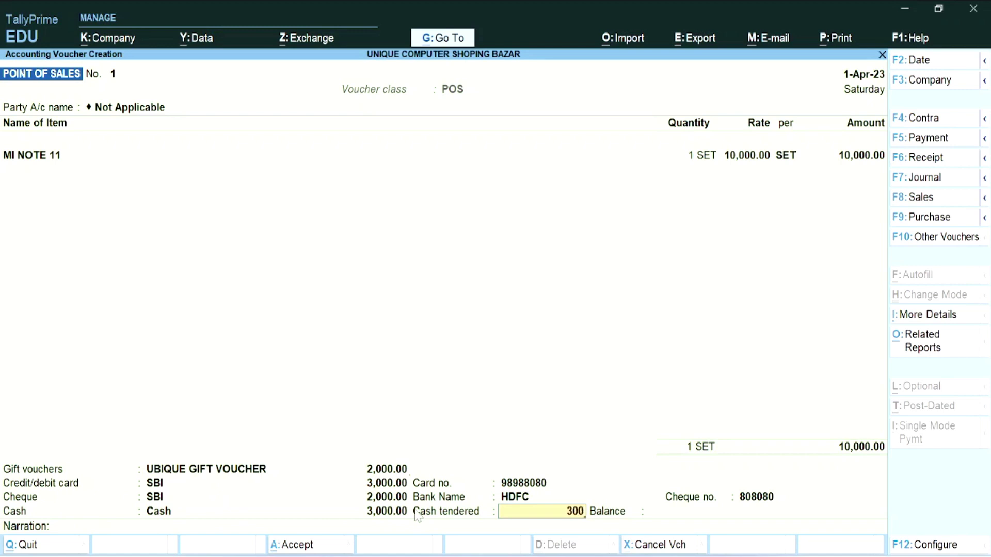
key("Return")
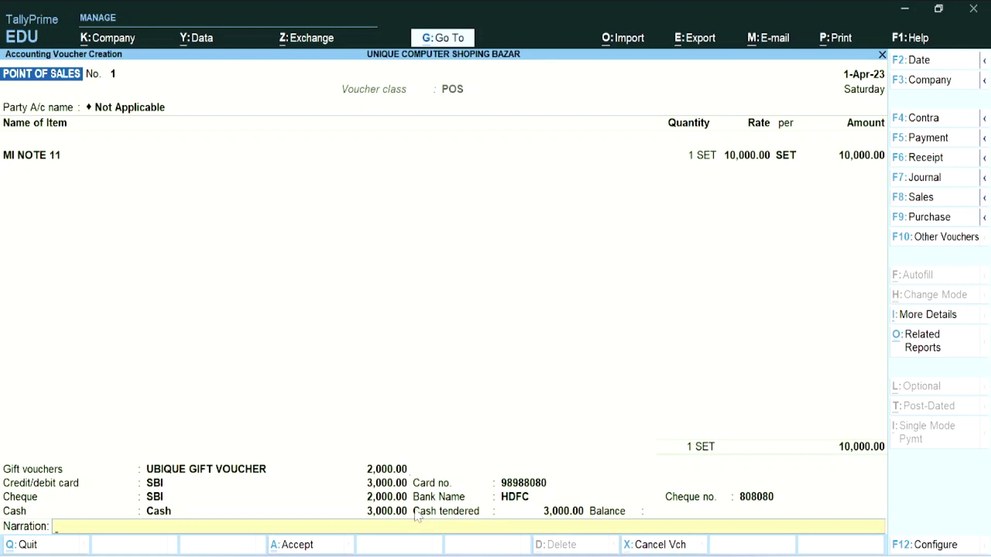
key("Return")
key("Return")
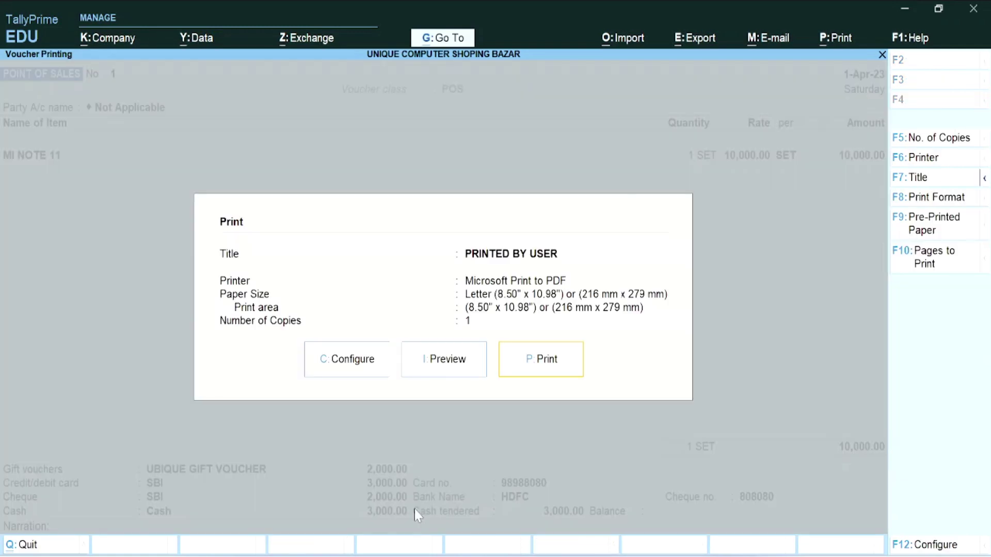
- Print the invoice to a PDF named POS on the Desktop
left_click(532, 367)
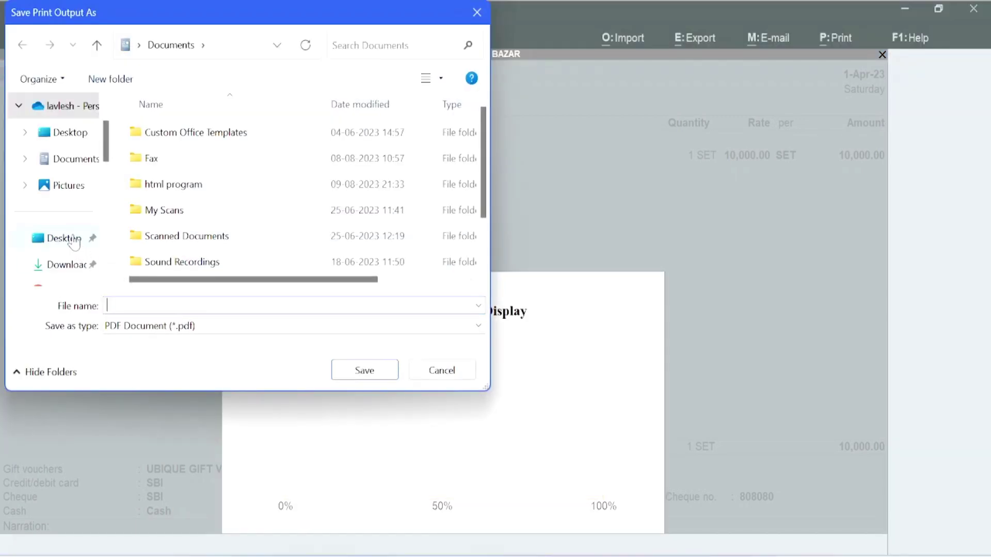
left_click(72, 238)
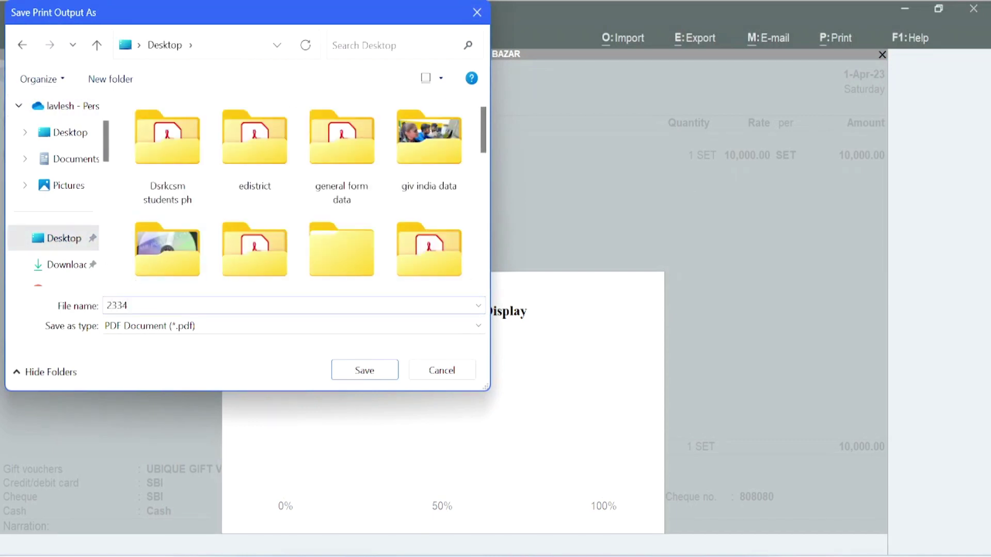
type("POS")
key("Return")
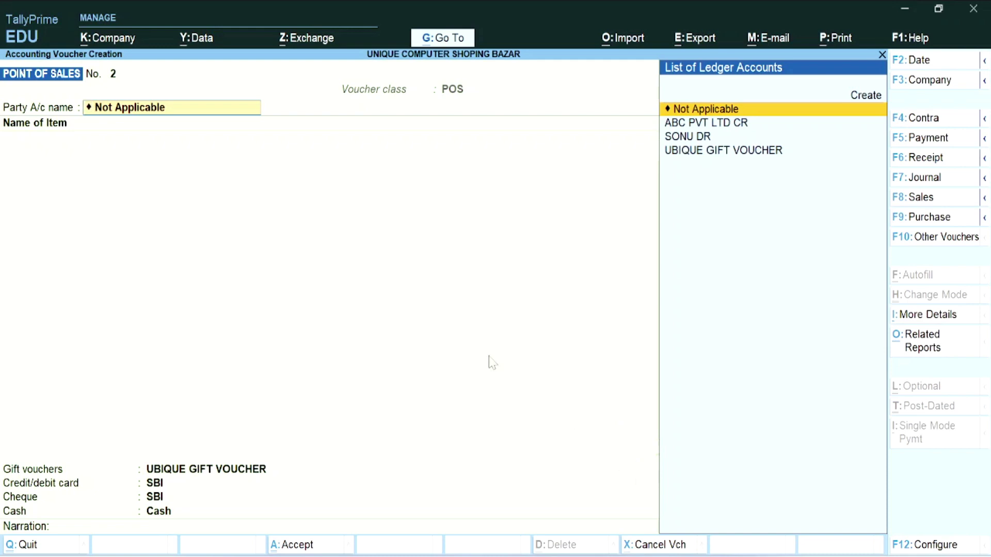
- Quit the blank new voucher and open the Day Book from the further reports list
key("Escape")
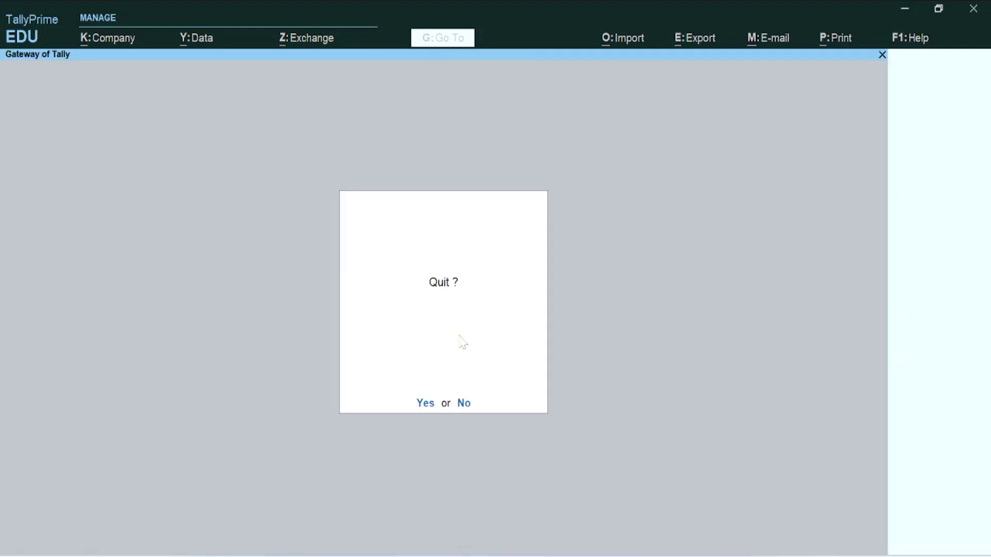
key("y")
key("d")
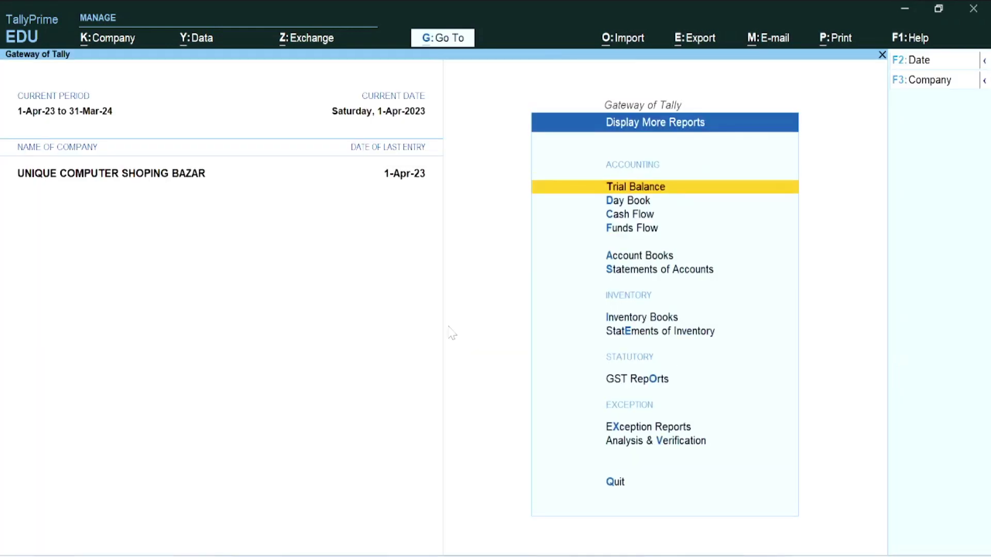
key("Down")
key("Return")
- Open POS sale invoice No. 1 from the Day Book for alteration and bring up Print
key("Down")
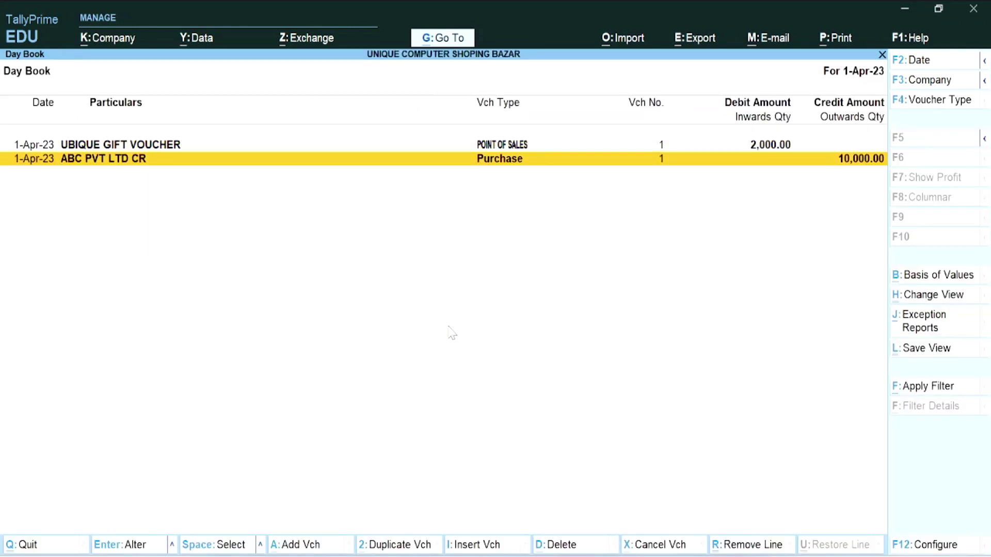
key("Up")
key("Return")
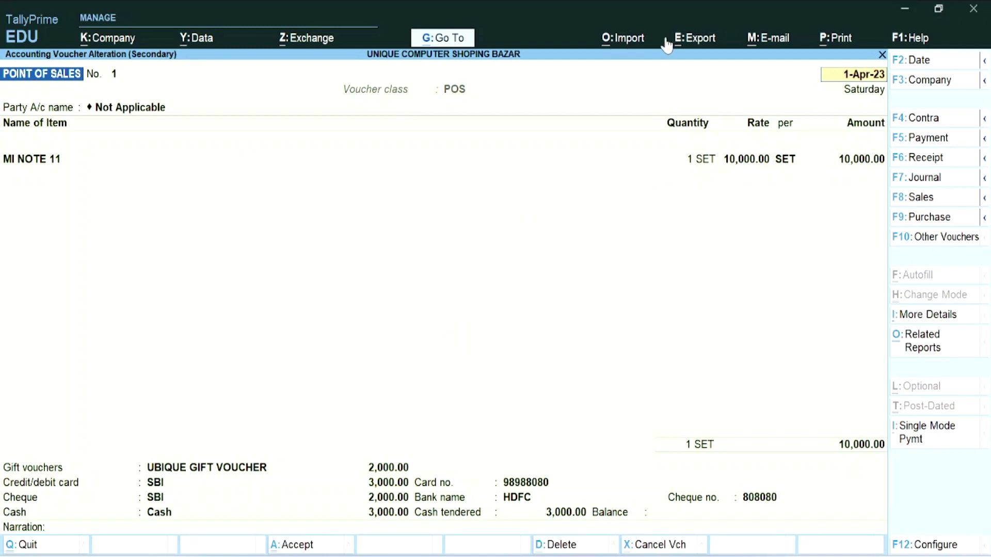
left_click(833, 46)
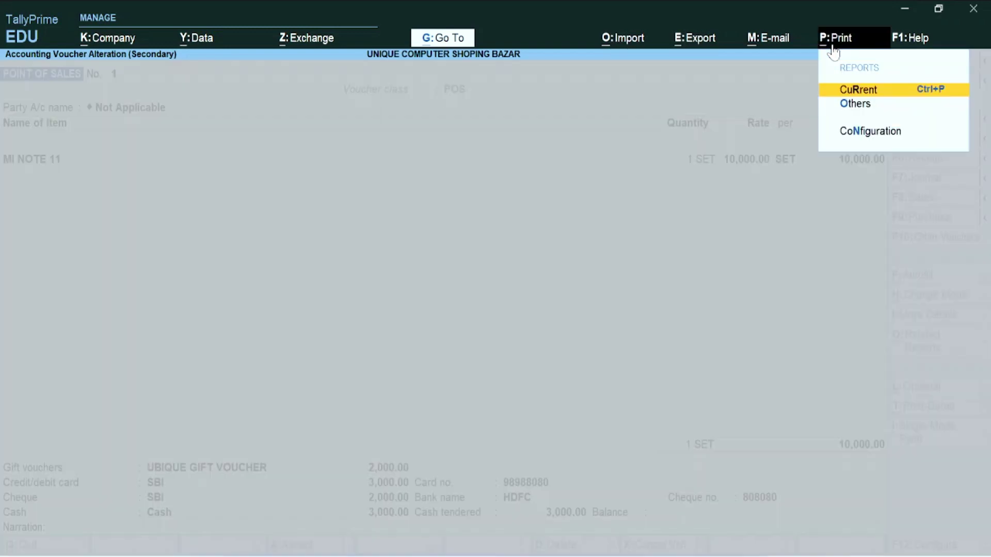
- Preview the current POS bill No. 1 zoomed to full width, showing MI NOTE 11 and 10000.00 paid
left_click(862, 90)
left_click(453, 364)
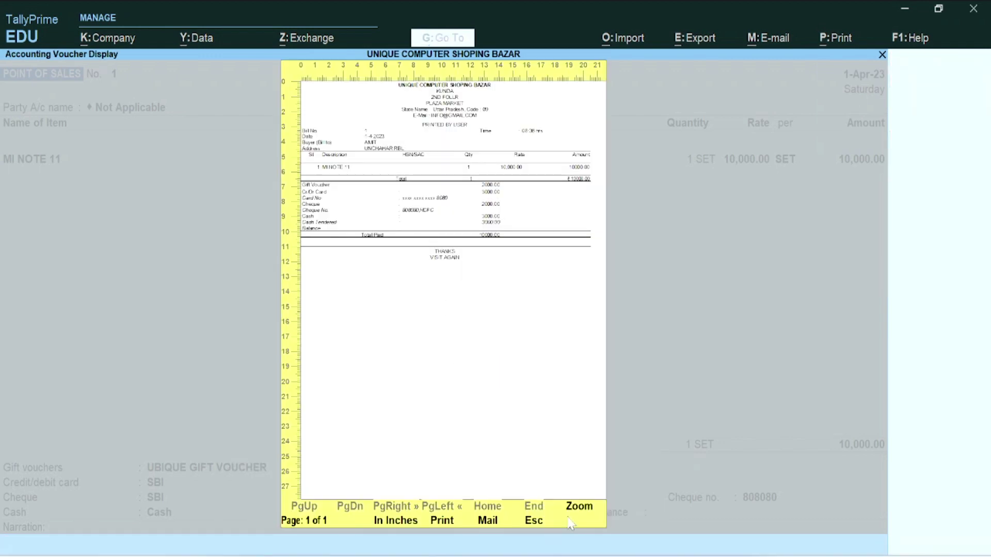
left_click(575, 514)
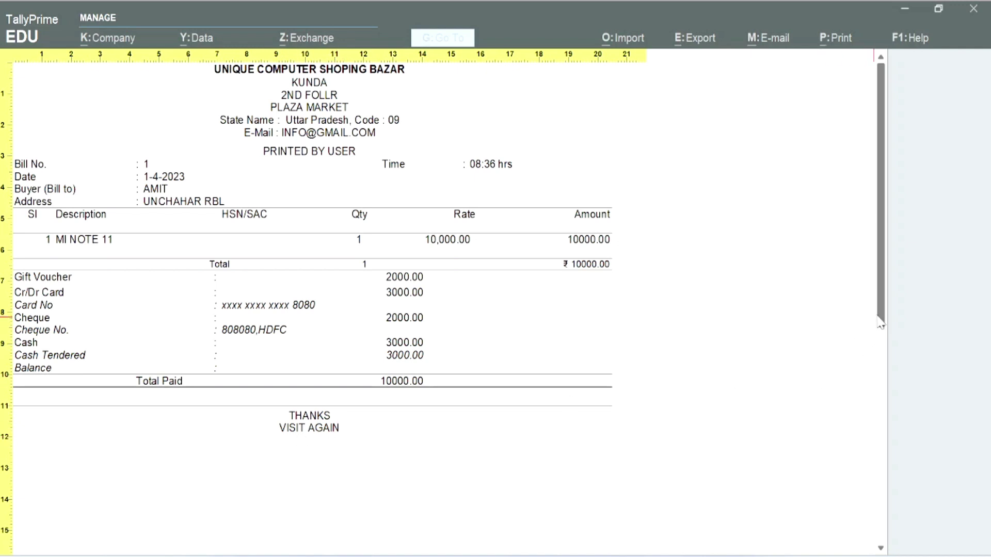
scroll(876, 413, "down", 5)
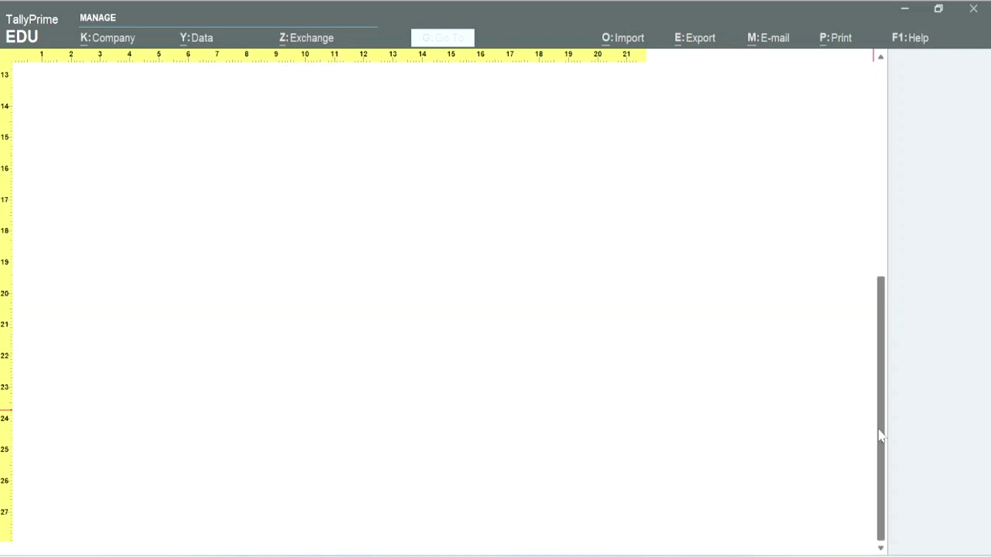
scroll(825, 449, "up", 4)
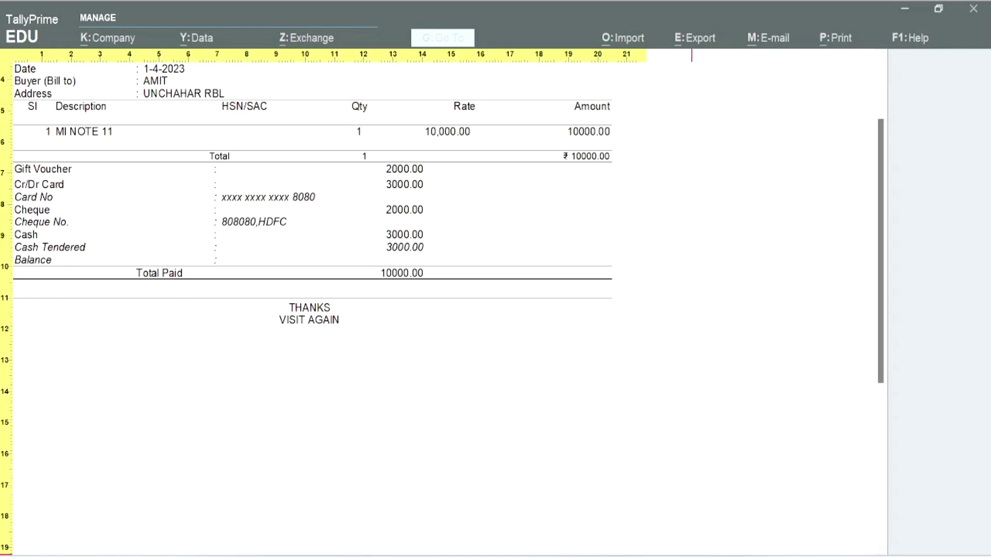